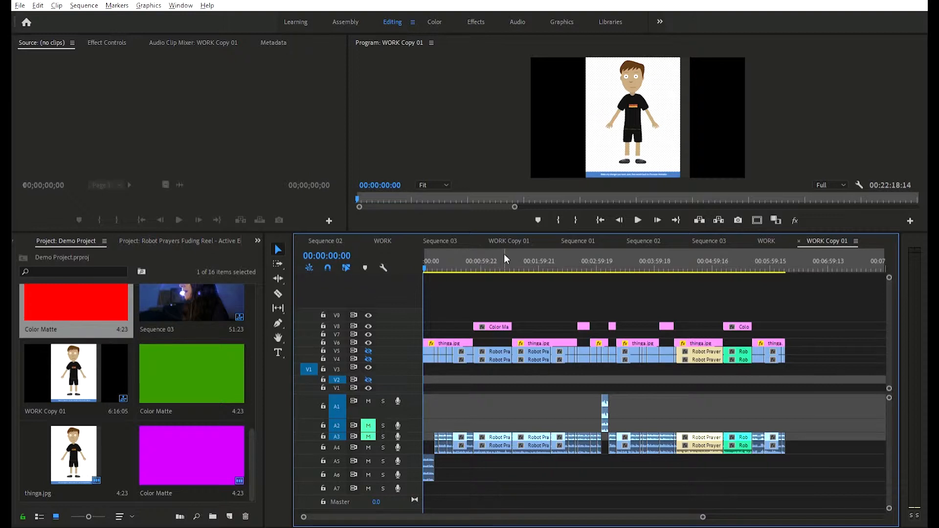
Examine the Sequence 04 timeline, checking the thinga.jpg clips on V2 and the gaps between them.
{"action": "left_click", "coordinate": [594, 254]}
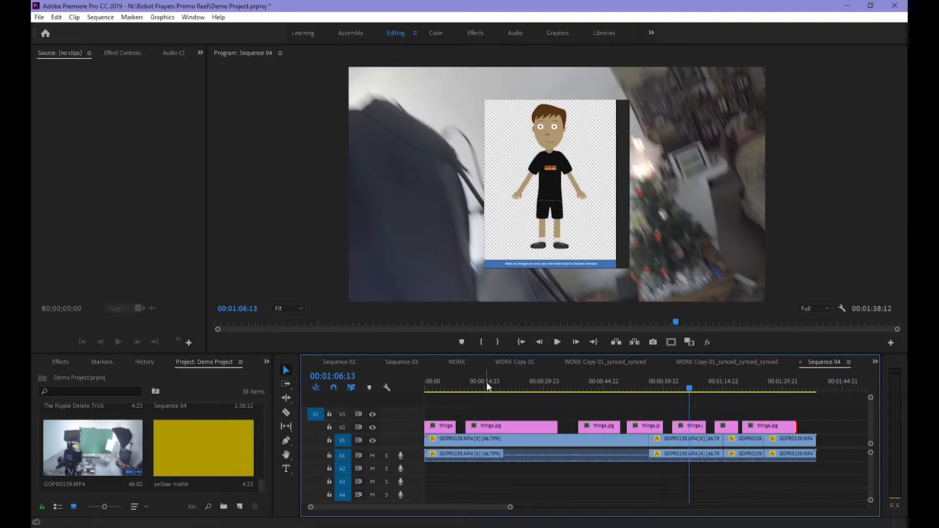
{"action": "left_click", "coordinate": [486, 386]}
{"action": "key", "text": "Home"}
{"action": "left_click", "coordinate": [466, 381]}
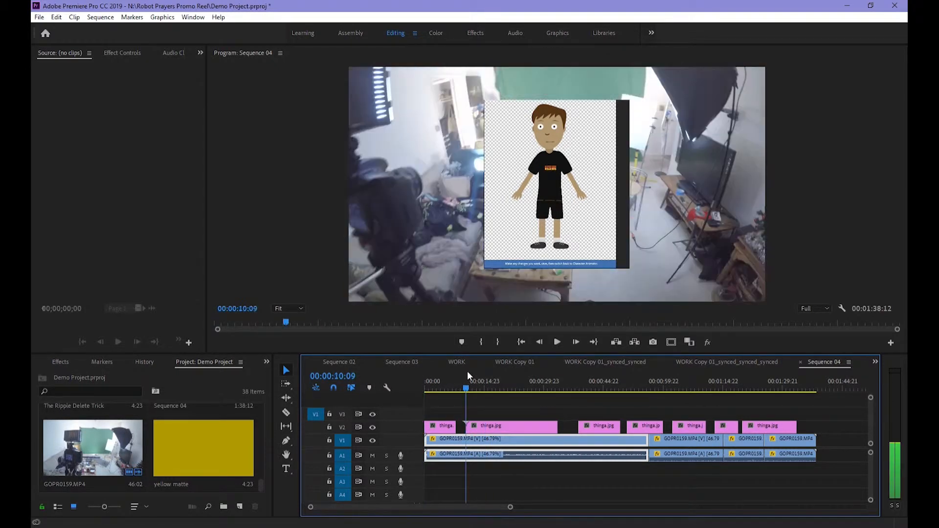
{"action": "key", "text": "Home"}
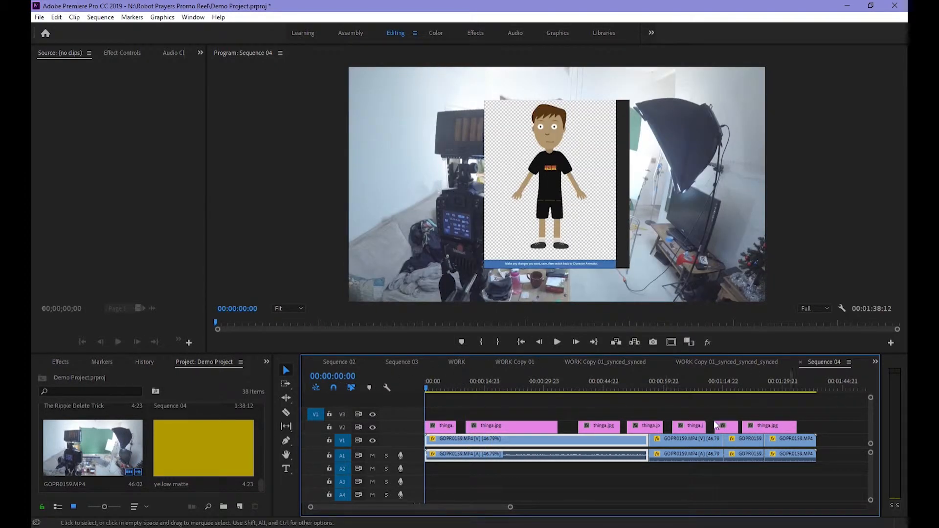
{"action": "left_click", "coordinate": [451, 426]}
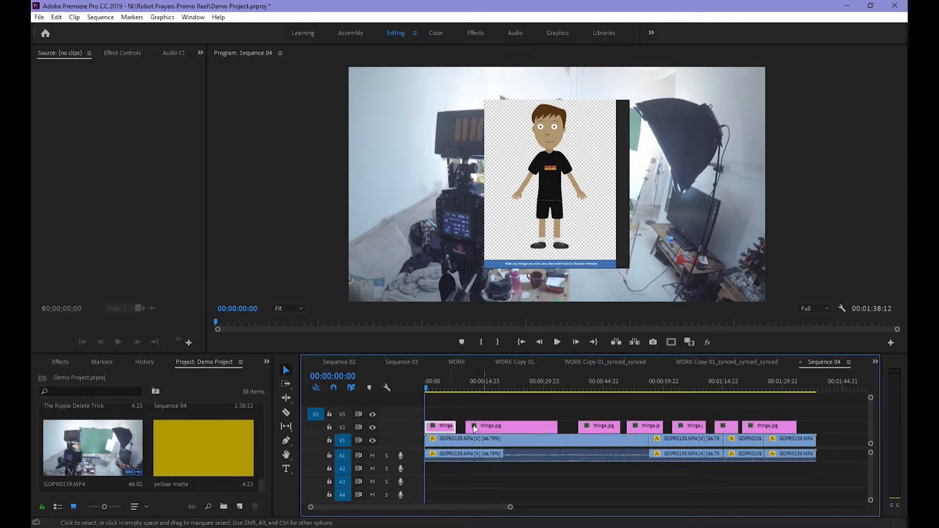
{"action": "left_click", "coordinate": [767, 429]}
{"action": "left_click", "coordinate": [729, 428]}
{"action": "left_click", "coordinate": [690, 427]}
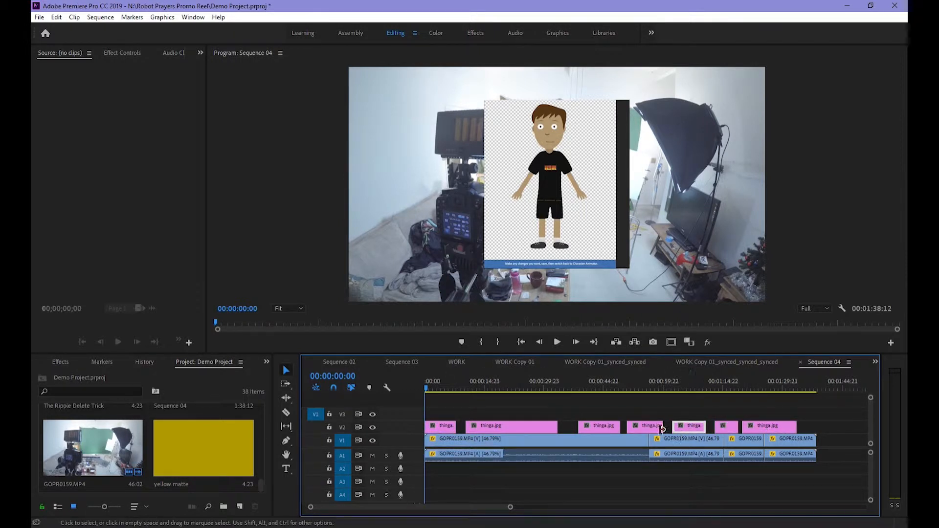
Cut a short piece from the long GOPR0159.MP4 clip just before the third thinga.jpg clip and move it up to V2.
{"action": "key", "text": "c"}
{"action": "left_click", "coordinate": [565, 440]}
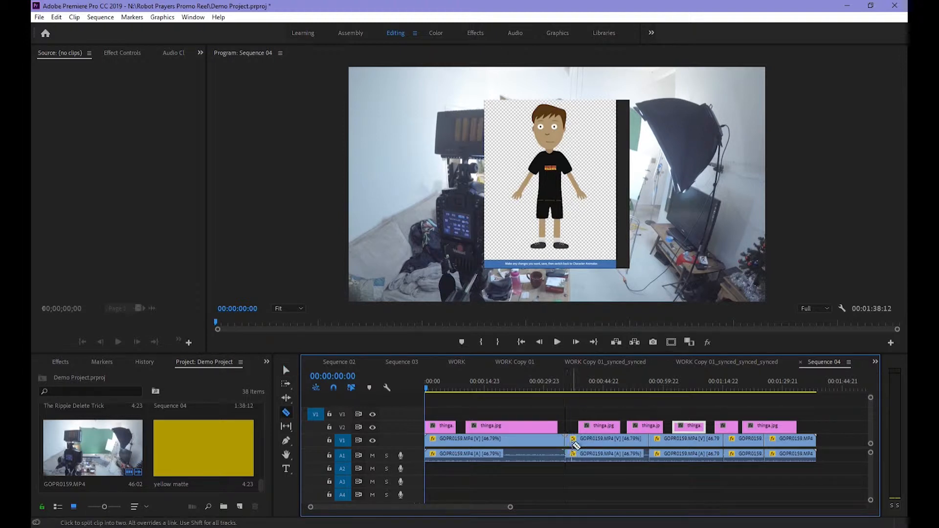
{"action": "left_click", "coordinate": [572, 441]}
{"action": "key", "text": "v"}
{"action": "left_click_drag", "start_coordinate": [569, 441], "coordinate": [569, 426]}
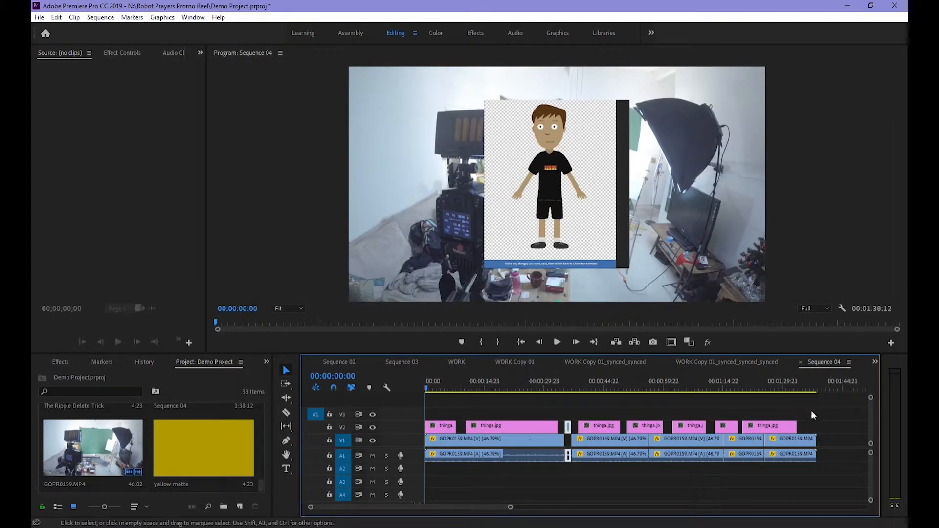
Try shifting the fifth thinga.jpg clip, first alone and again with all following clips using Track Select Forward.
{"action": "left_click", "coordinate": [687, 428]}
{"action": "left_click_drag", "start_coordinate": [686, 428], "coordinate": [692, 430]}
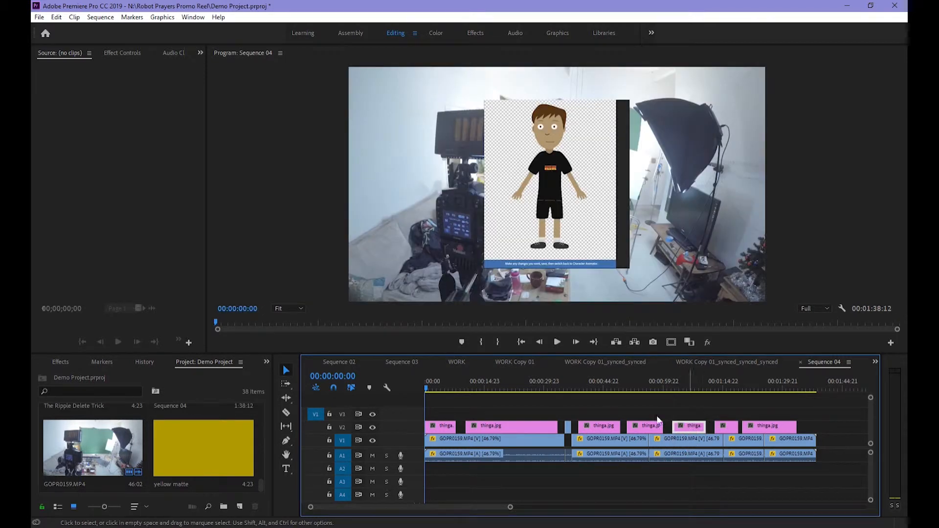
{"action": "key", "text": "a"}
{"action": "left_click", "coordinate": [687, 426]}
{"action": "left_click_drag", "start_coordinate": [687, 425], "coordinate": [708, 429]}
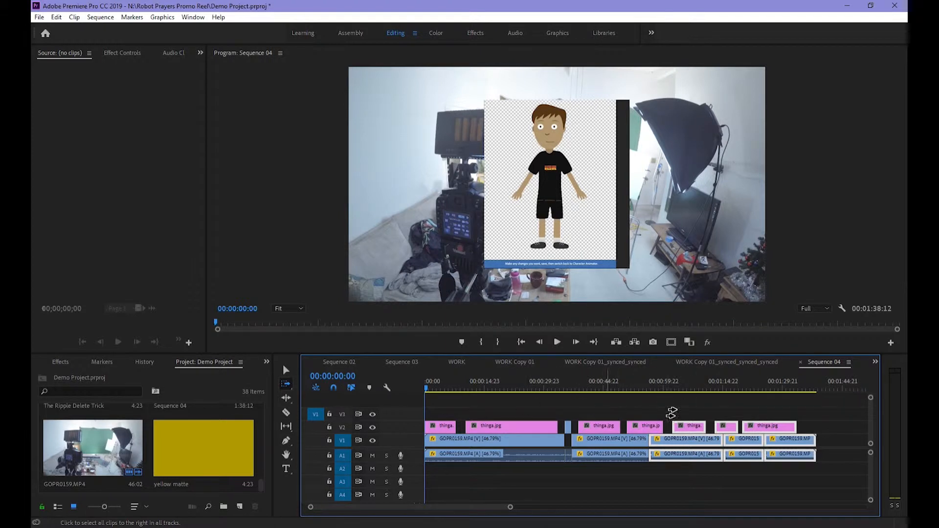
{"action": "key", "text": "v"}
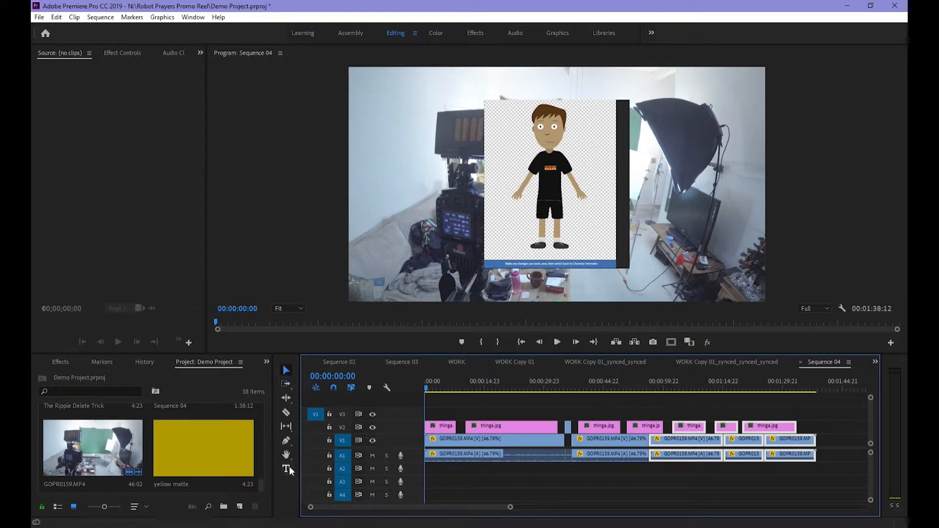
Create a red color matte with hex value F30505 and name it Red Matte.
{"action": "left_click", "coordinate": [268, 409]}
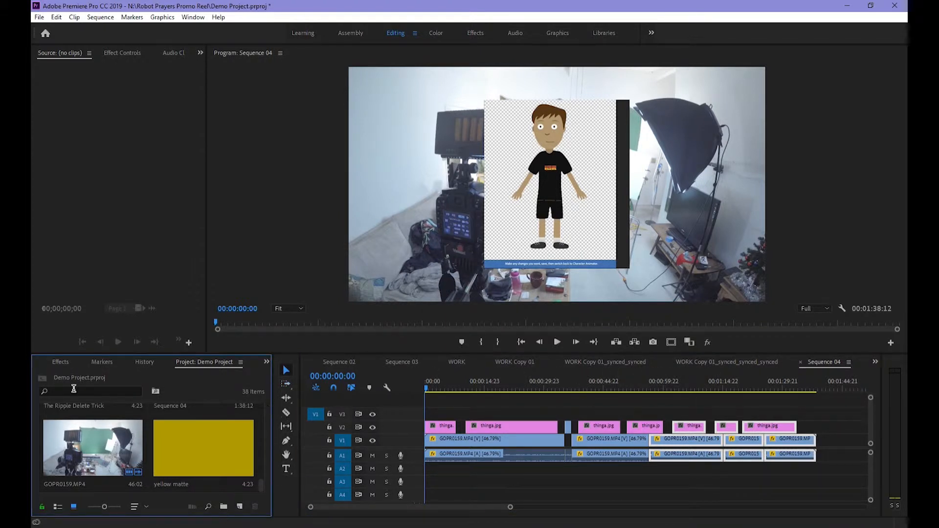
{"action": "left_click", "coordinate": [241, 506]}
{"action": "left_click", "coordinate": [282, 462]}
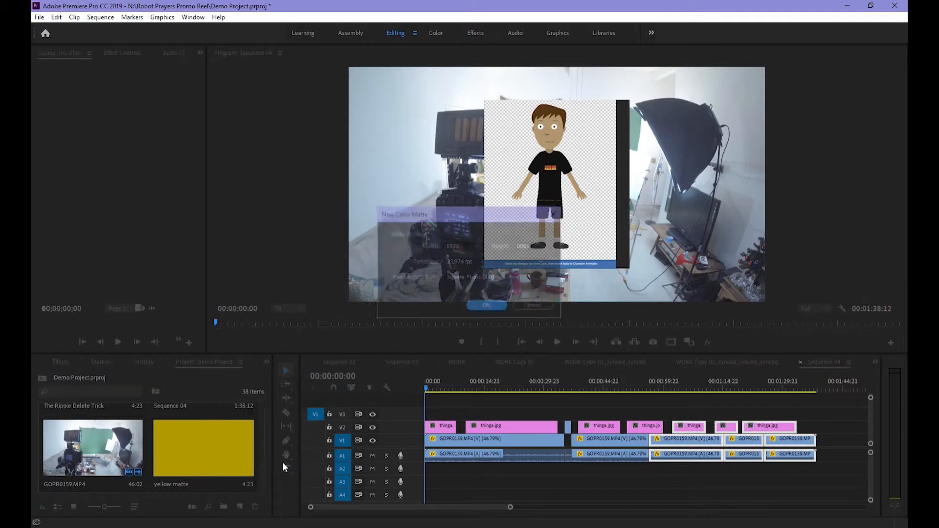
{"action": "left_click", "coordinate": [485, 306]}
{"action": "left_click", "coordinate": [464, 318]}
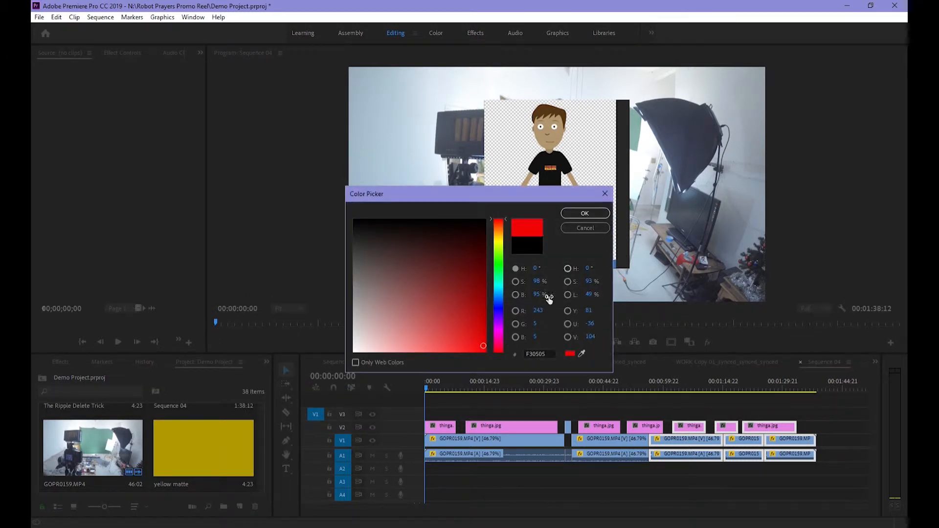
{"action": "left_click", "coordinate": [594, 214]}
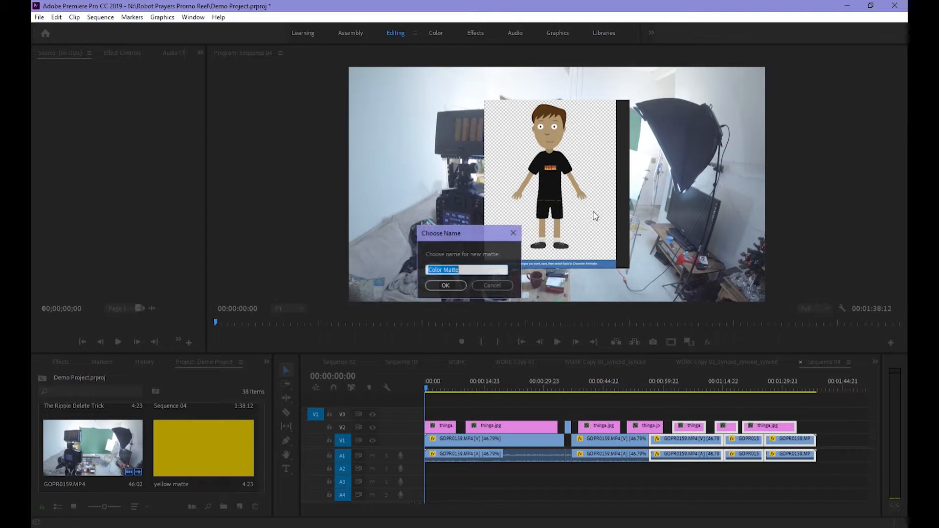
{"action": "left_click_drag", "start_coordinate": [443, 270], "coordinate": [419, 270]}
{"action": "type", "text": "Red"}
{"action": "left_click", "coordinate": [445, 285]}
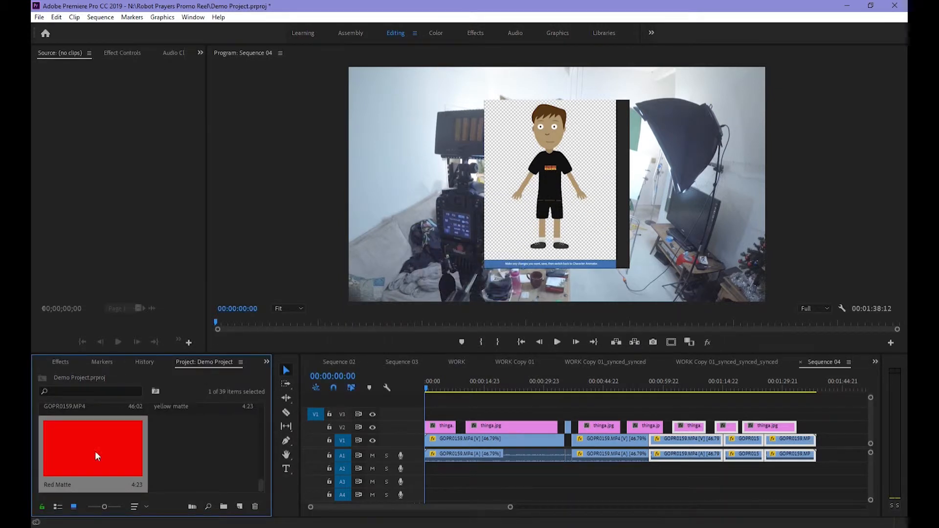
Place Red Matte on V3 at the sequence start and extend it to the end of the last thinga.jpg clip.
{"action": "left_click_drag", "start_coordinate": [95, 451], "coordinate": [433, 419]}
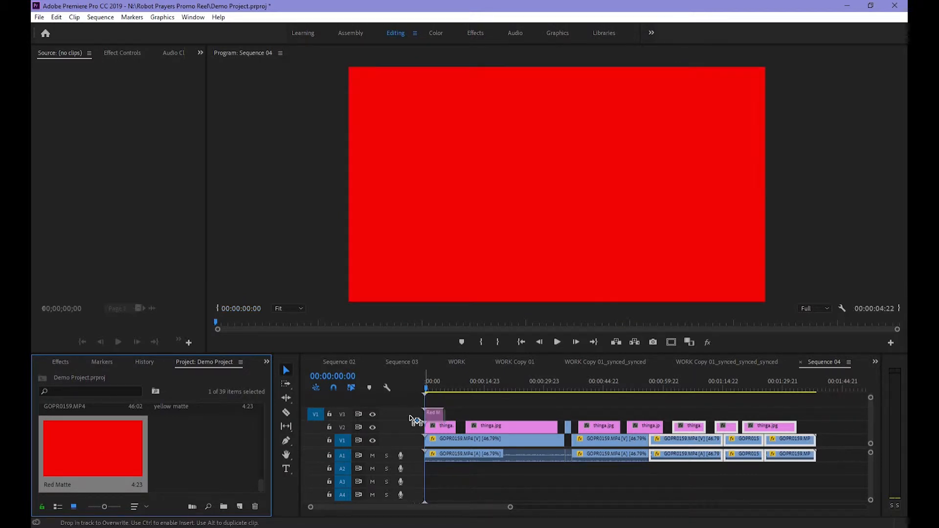
{"action": "left_click_drag", "start_coordinate": [550, 414], "coordinate": [799, 418]}
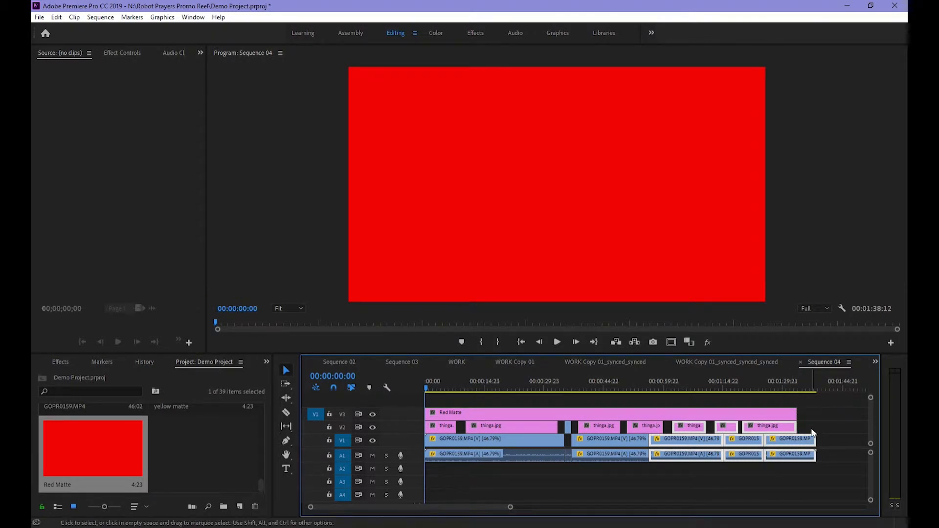
{"action": "left_click", "coordinate": [811, 428]}
Move all V2 clips up onto V3 to overwrite the matte beneath them, and return them to V2.
{"action": "left_click_drag", "start_coordinate": [811, 427], "coordinate": [440, 428]}
{"action": "right_click", "coordinate": [440, 427]}
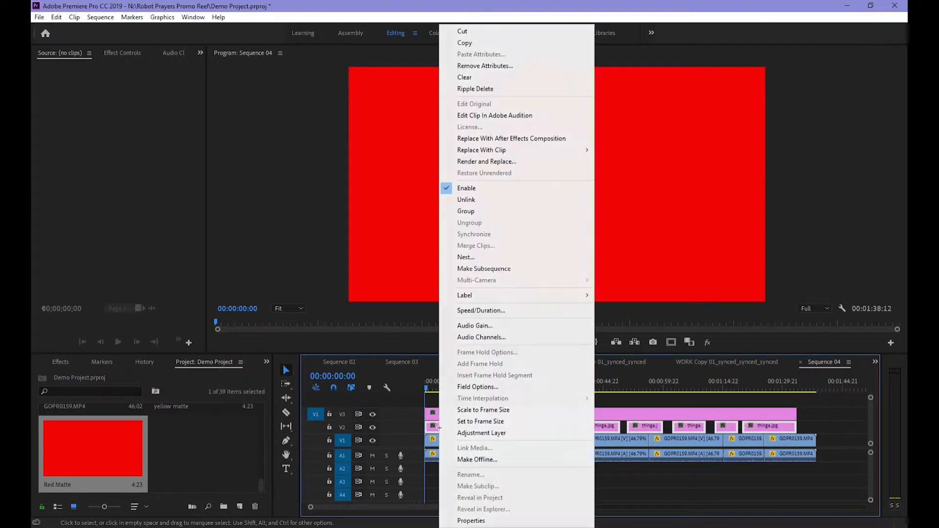
{"action": "left_click", "coordinate": [526, 210]}
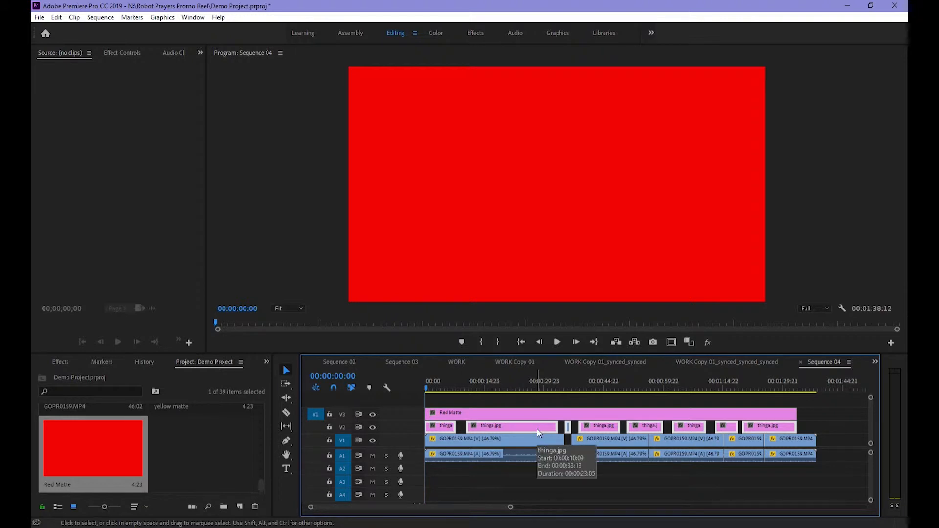
{"action": "left_click_drag", "start_coordinate": [537, 429], "coordinate": [537, 419]}
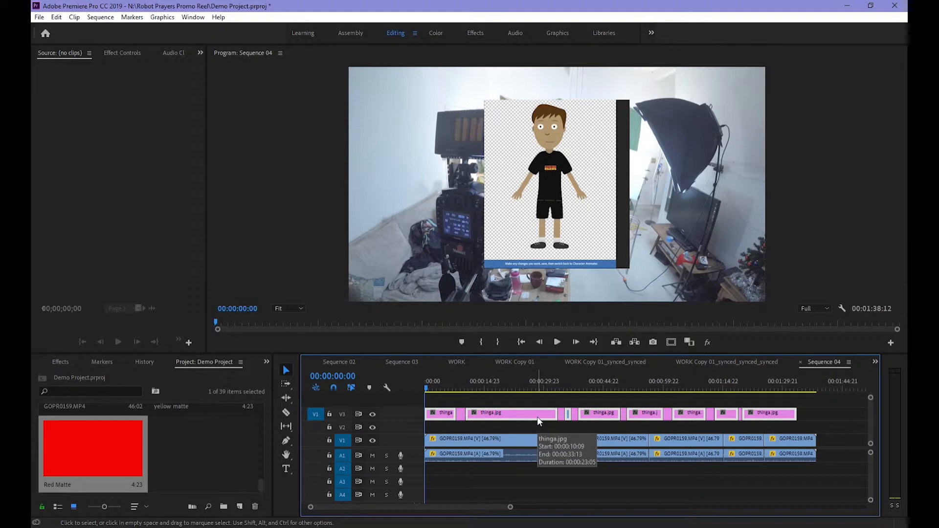
{"action": "left_click_drag", "start_coordinate": [537, 416], "coordinate": [538, 424]}
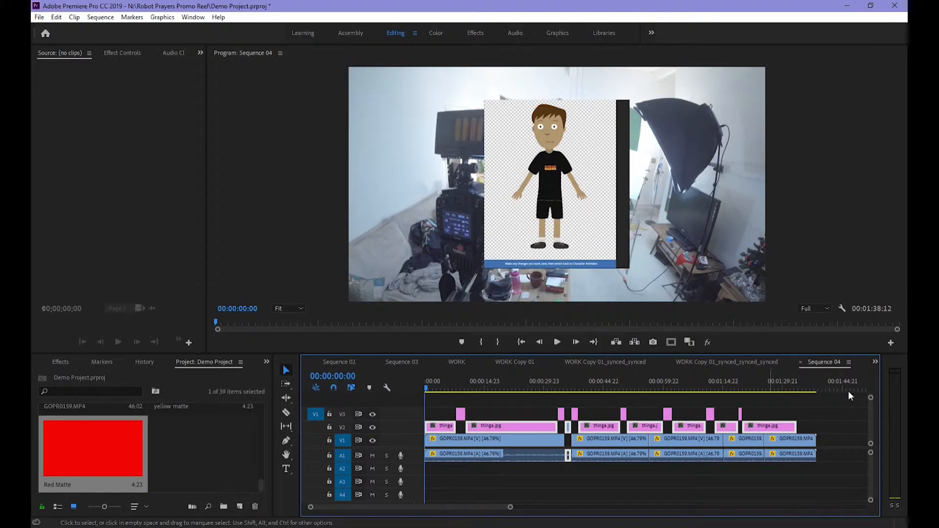
Try to ripple delete the Red Matte pieces on V3 with all tracks unlocked.
{"action": "left_click", "coordinate": [595, 404]}
{"action": "left_click_drag", "start_coordinate": [450, 397], "coordinate": [754, 416]}
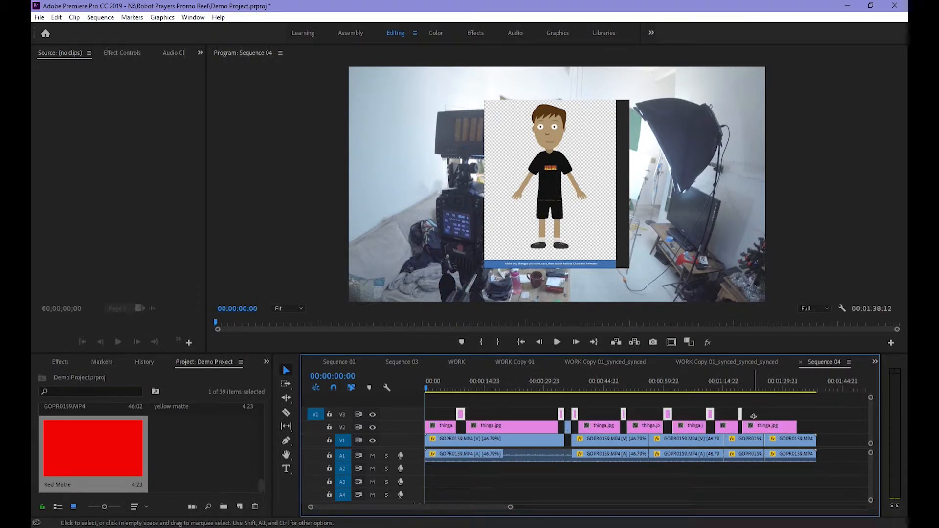
{"action": "right_click", "coordinate": [672, 419]}
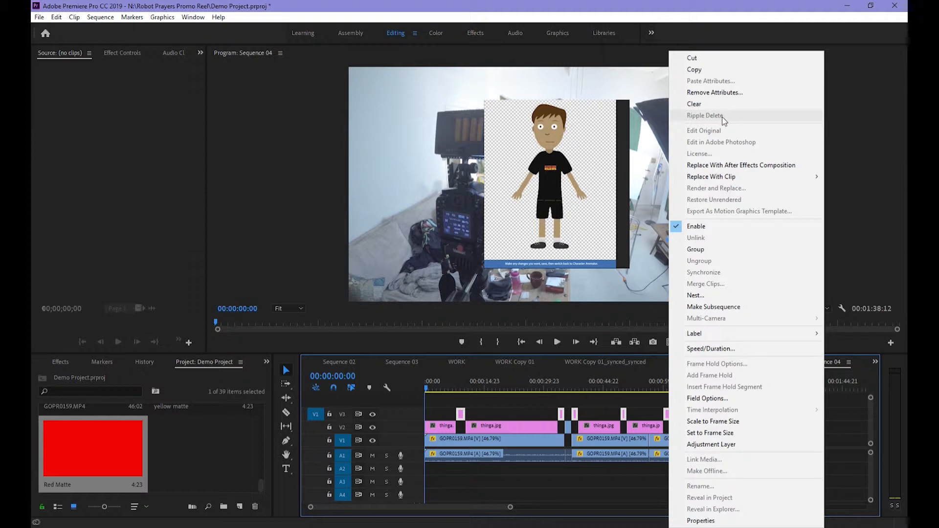
{"action": "left_click", "coordinate": [595, 404]}
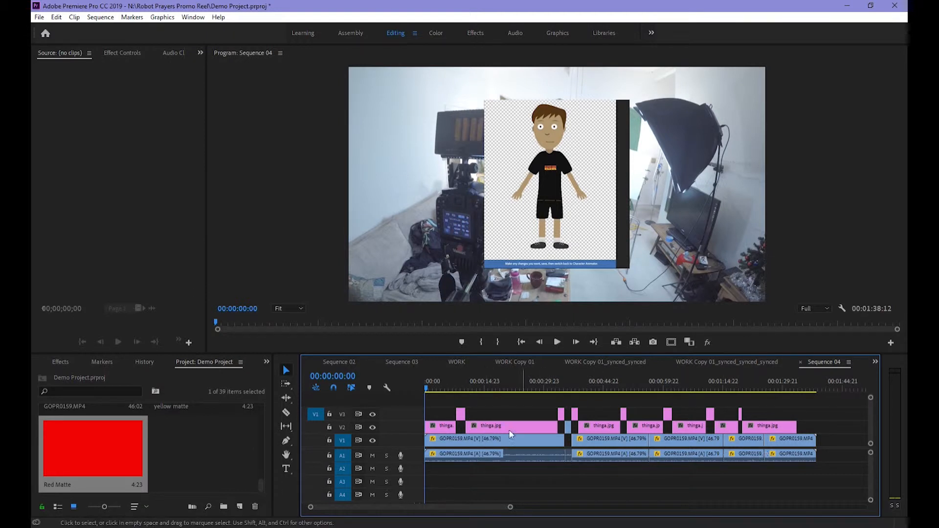
Lock tracks V1 and A1, and ripple delete all Red Matte pieces on V3 to close the gaps on V2.
{"action": "left_click", "coordinate": [330, 440]}
{"action": "left_click", "coordinate": [329, 455]}
{"action": "left_click_drag", "start_coordinate": [445, 406], "coordinate": [776, 411]}
{"action": "right_click", "coordinate": [712, 414]}
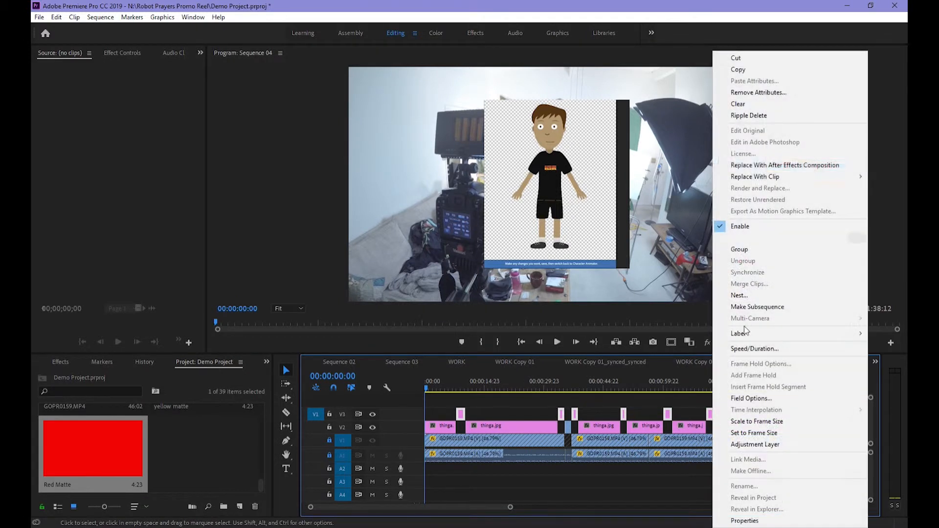
{"action": "left_click", "coordinate": [749, 115]}
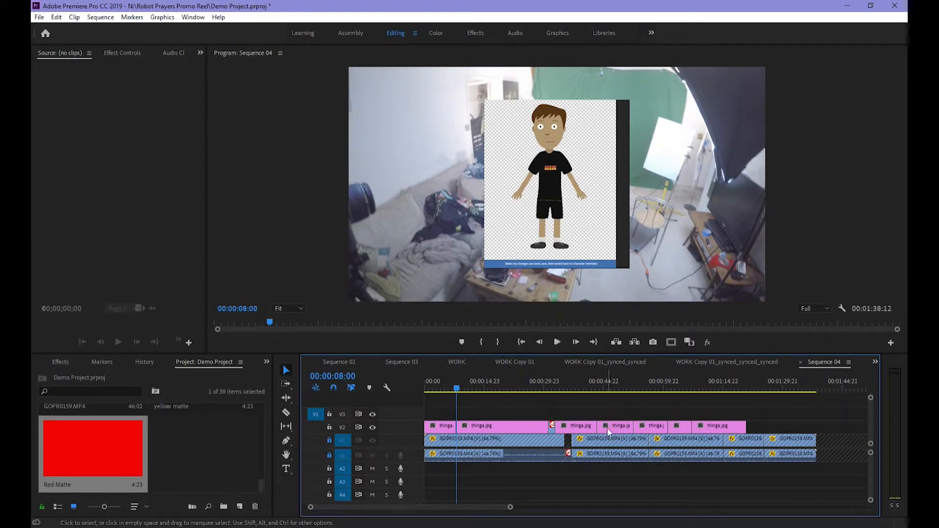
{"action": "key", "text": "ctrl+s"}
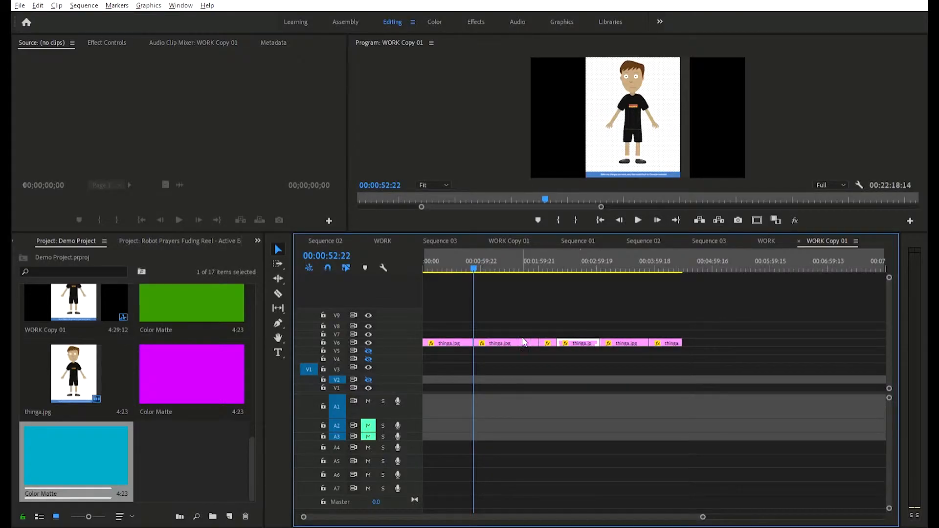
In the WORK Copy 01 sequence, color the second thinga.jpg clip's label orange and the fourth clip's label dark green.
{"action": "left_click", "coordinate": [524, 340]}
{"action": "left_click", "coordinate": [579, 343]}
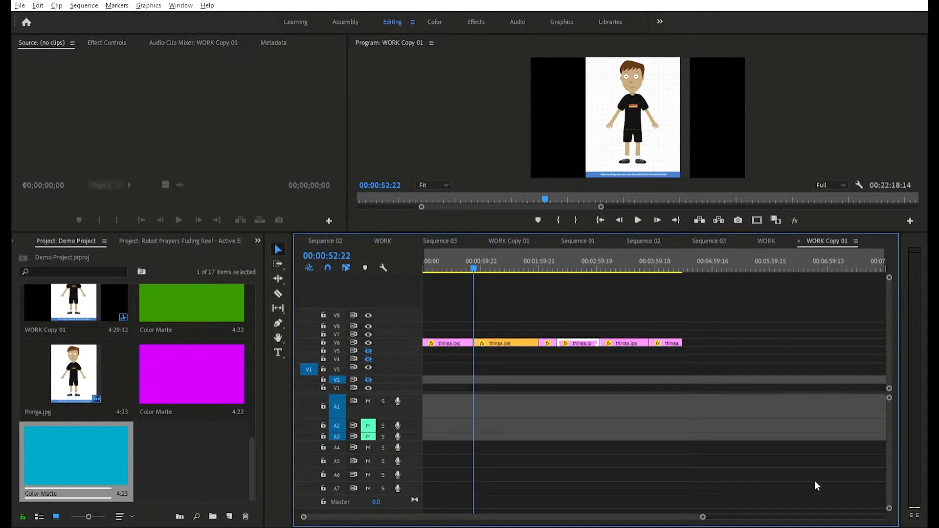
{"action": "scroll", "coordinate": [609, 363], "scroll_direction": "up", "scroll_amount": 2}
{"action": "scroll", "coordinate": [675, 329], "scroll_direction": "down", "scroll_amount": 4}
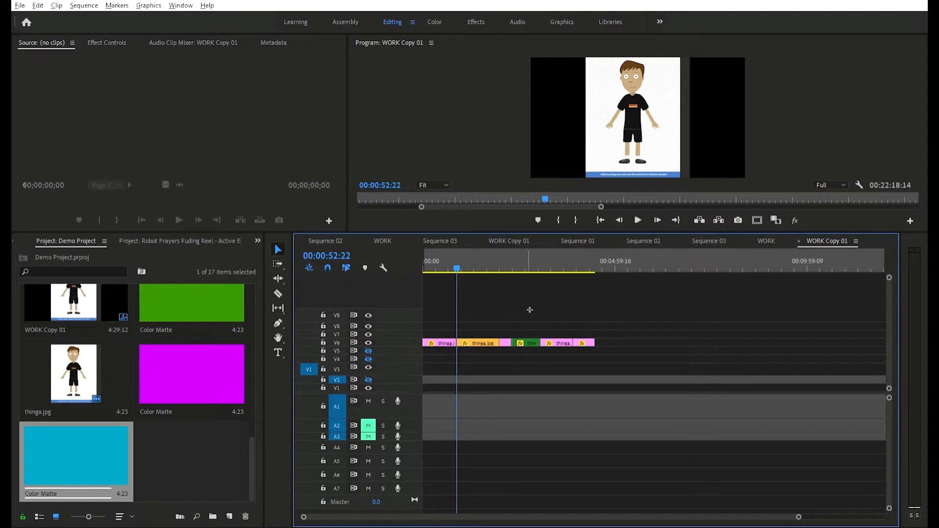
Label the fifth clip light green and reorder V6 so the dark green clip comes second and the orange one follows the short pink clip.
{"action": "mouse_move", "coordinate": [527, 337]}
{"action": "left_mouse_down"}
{"action": "mouse_move", "coordinate": [525, 315]}
{"action": "mouse_move", "coordinate": [499, 320]}
{"action": "mouse_move", "coordinate": [491, 346]}
{"action": "mouse_move", "coordinate": [533, 346]}
{"action": "left_mouse_up"}
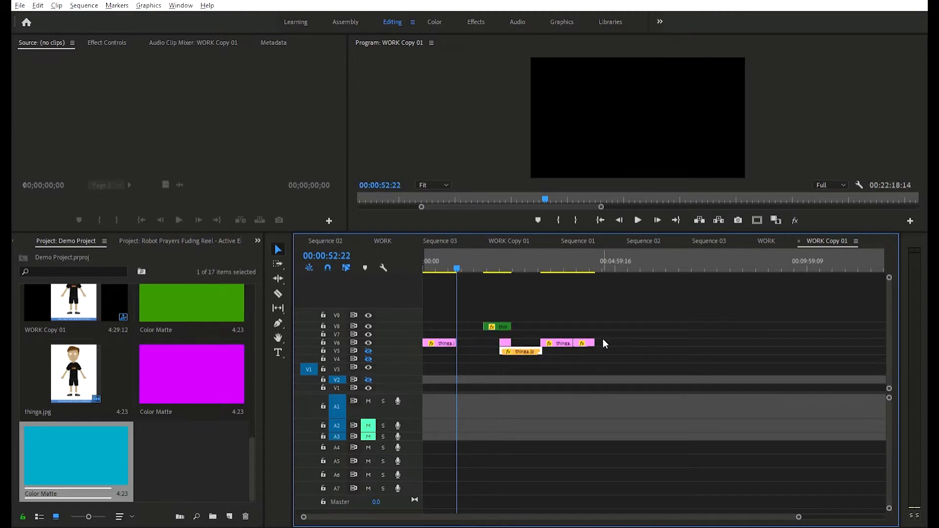
{"action": "left_click", "coordinate": [561, 334]}
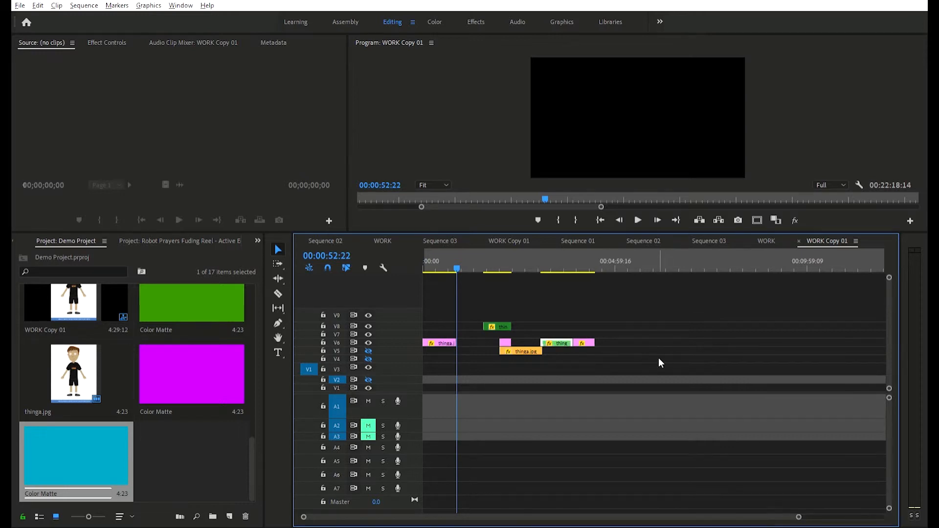
{"action": "key", "text": "minus"}
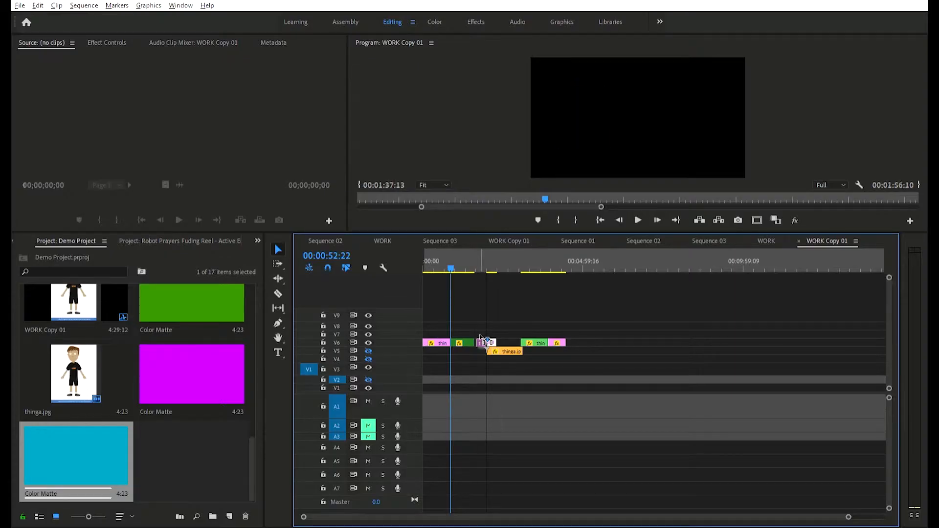
{"action": "left_click_drag", "start_coordinate": [504, 343], "coordinate": [509, 338]}
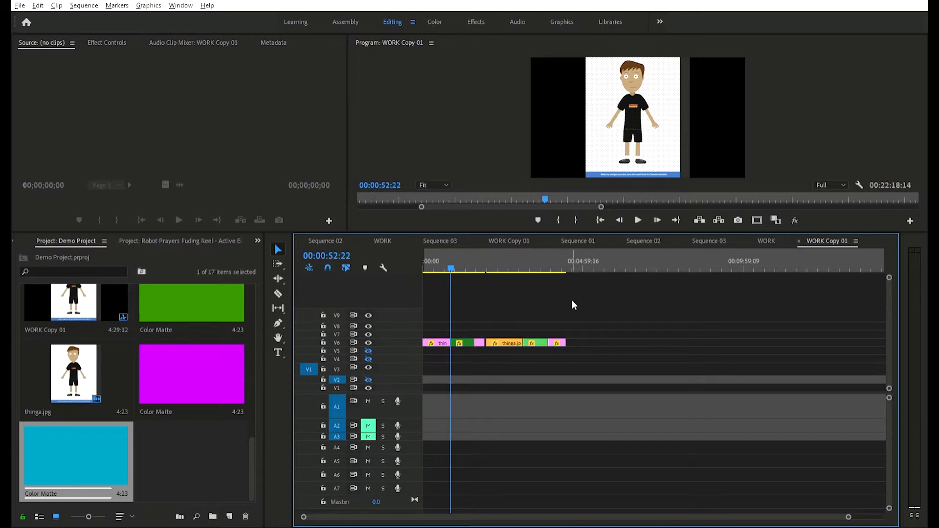
{"action": "key", "text": "ctrl+s"}
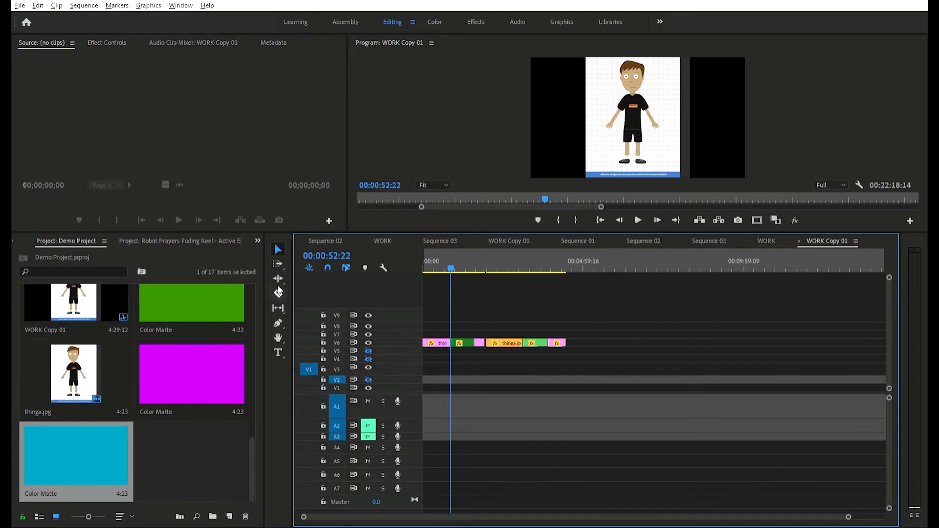
{"action": "left_click", "coordinate": [211, 243]}
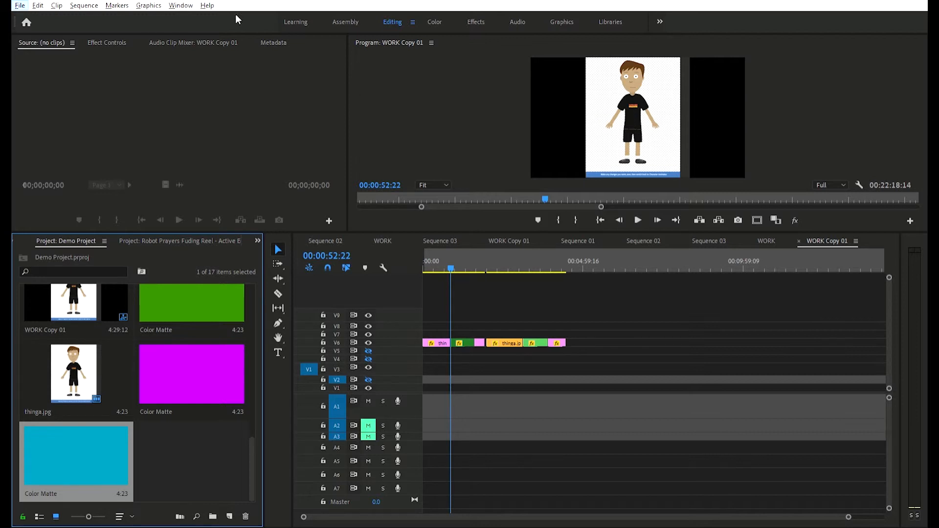
Create an adjustment layer and place it on V7, extended across all the V6 clips from the start of the sequence.
{"action": "left_click", "coordinate": [292, 114]}
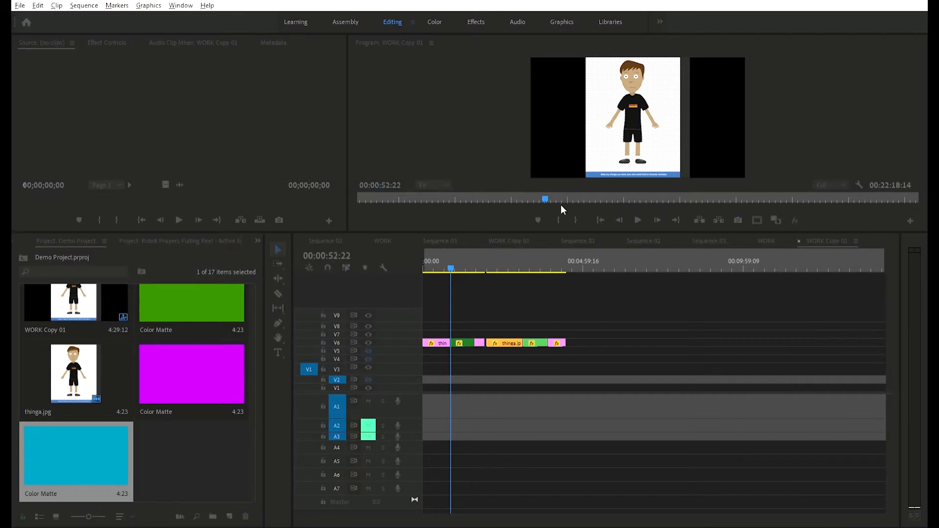
{"action": "left_click", "coordinate": [497, 297]}
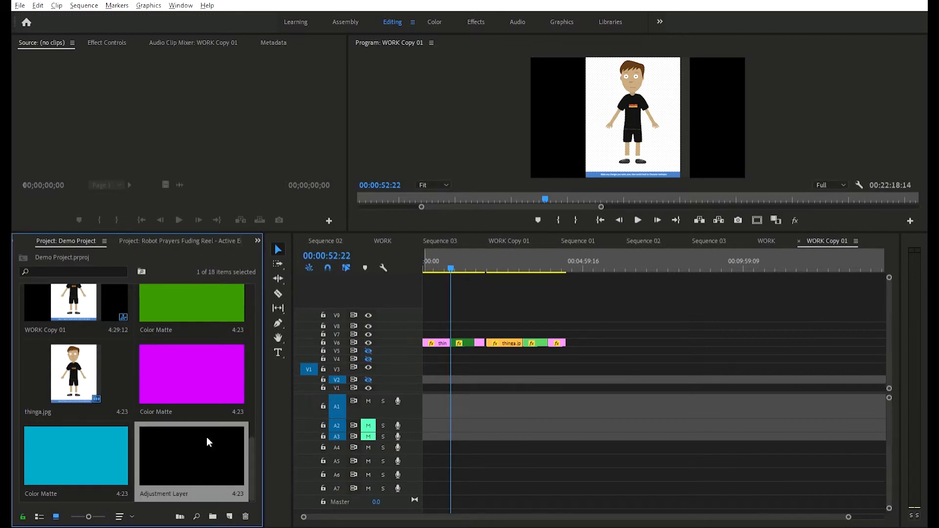
{"action": "left_click", "coordinate": [202, 491]}
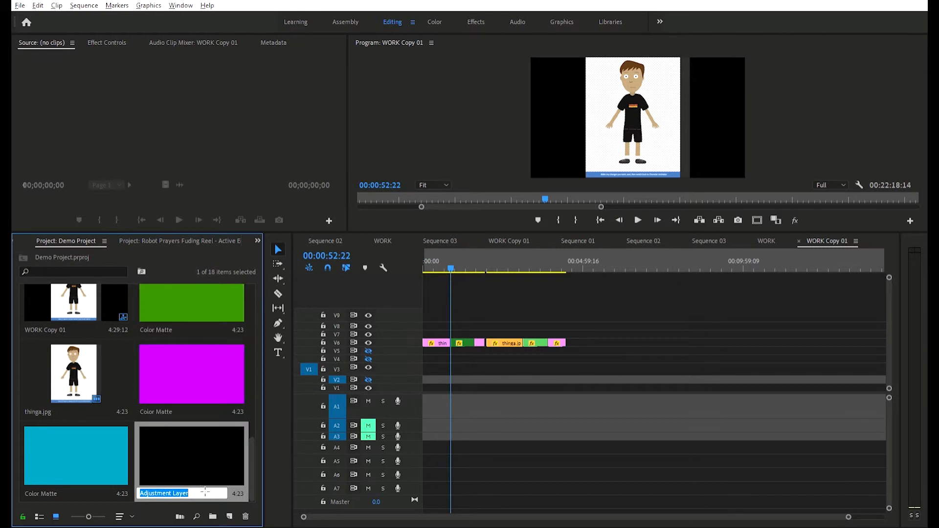
{"action": "key", "text": "Return"}
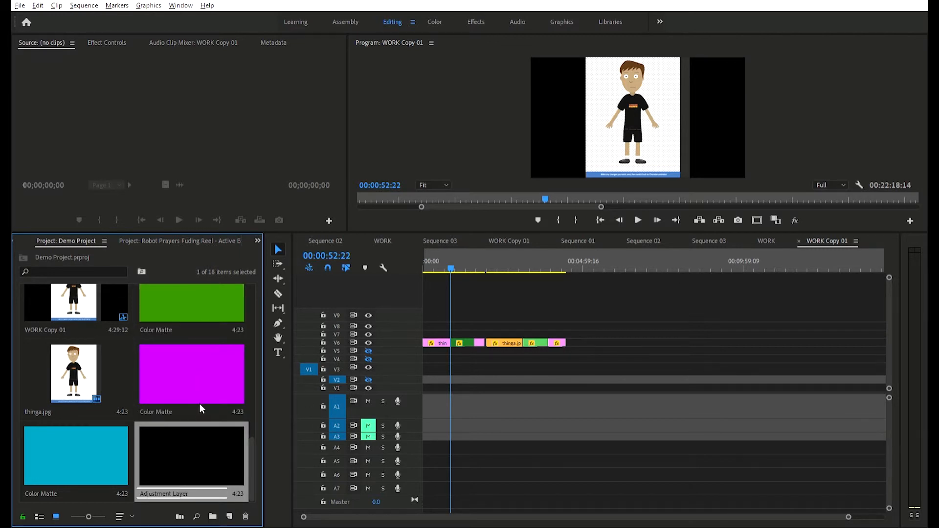
{"action": "left_click_drag", "start_coordinate": [227, 436], "coordinate": [463, 334]}
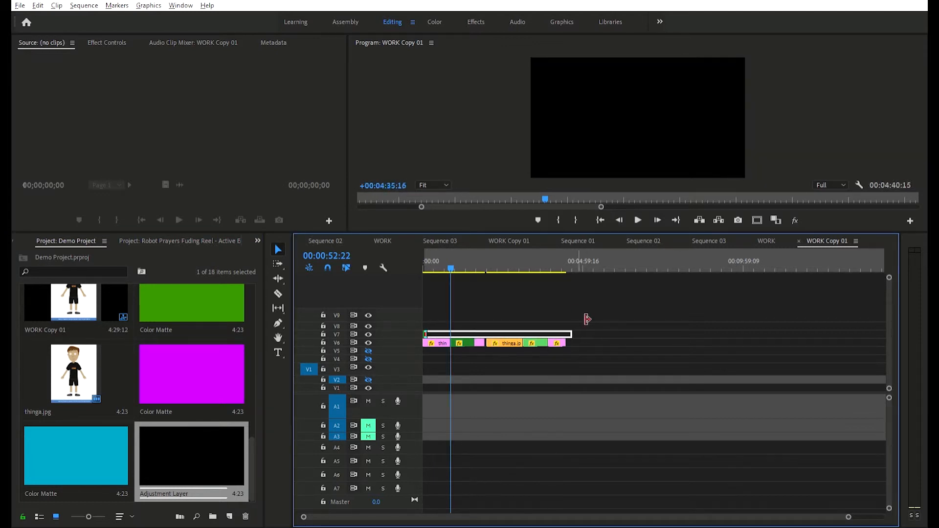
{"action": "left_click", "coordinate": [540, 259]}
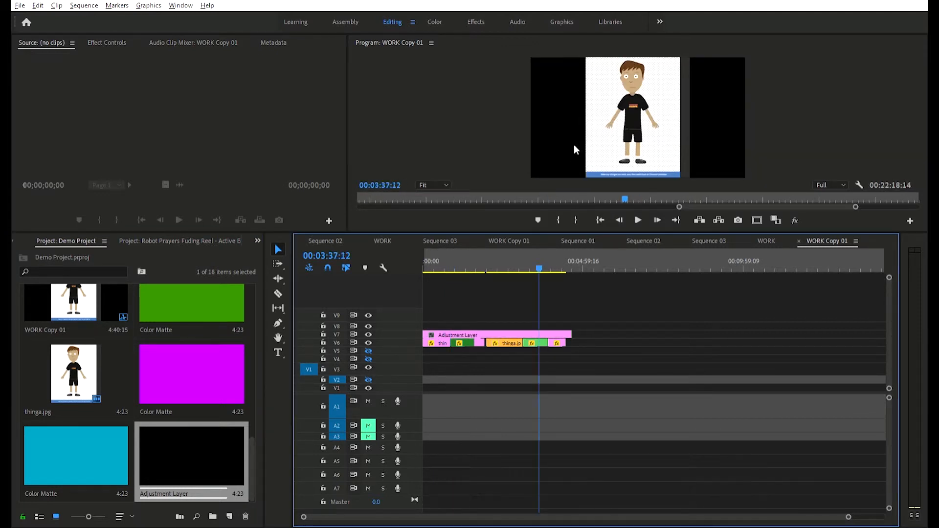
In the Color workspace, grade the adjustment layer with Lumetri temperature 100, contrast 100 and exposure 3.6.
{"action": "left_click", "coordinate": [434, 22]}
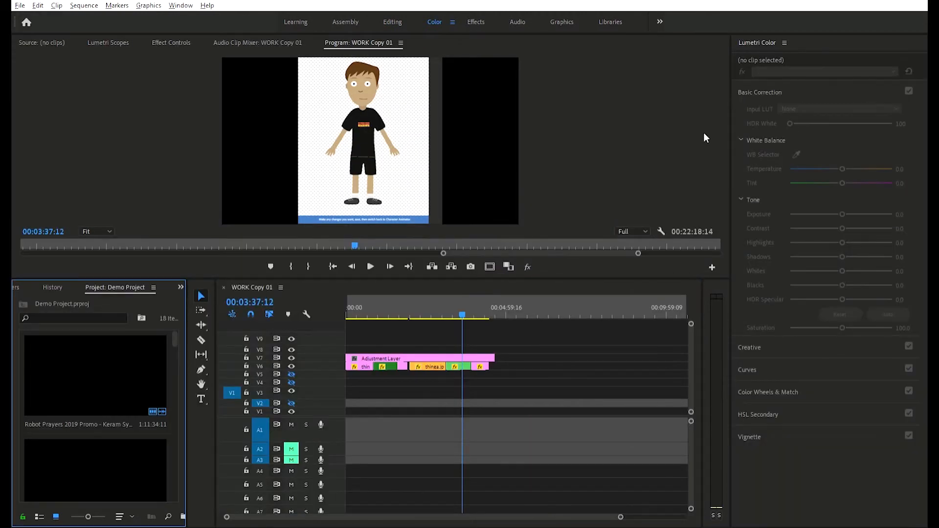
{"action": "left_click", "coordinate": [451, 357]}
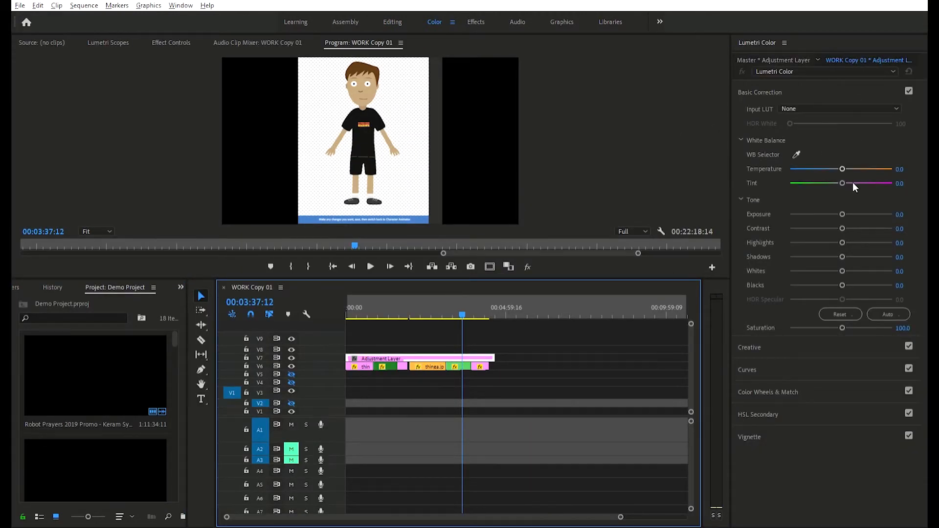
{"action": "left_click_drag", "start_coordinate": [843, 169], "coordinate": [896, 157]}
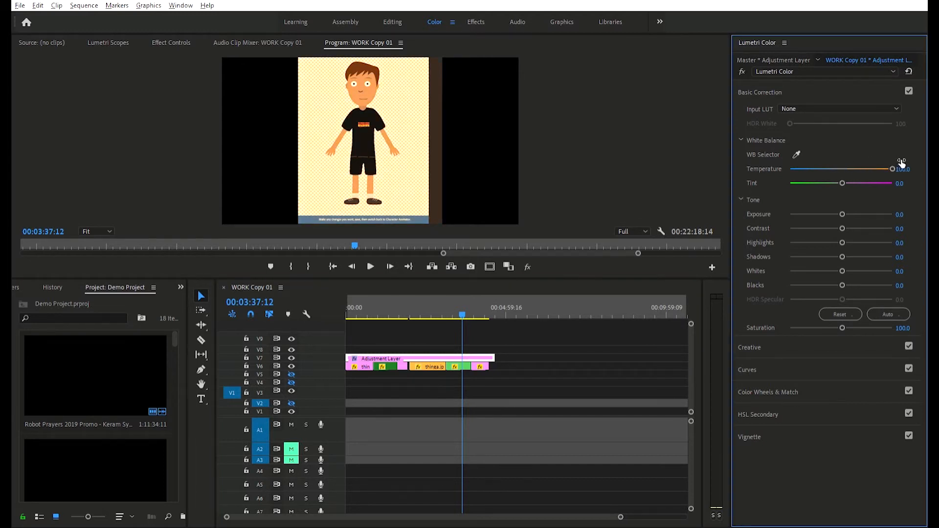
{"action": "left_click_drag", "start_coordinate": [842, 228], "coordinate": [876, 201]}
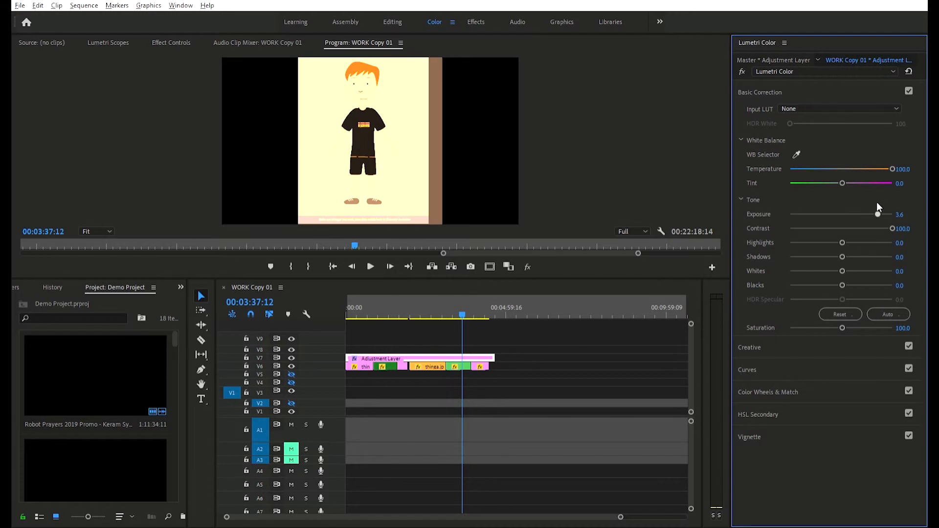
Toggle the V7 track's output to compare the image with and without the grade, and leave the track hidden.
{"action": "left_click", "coordinate": [291, 358]}
{"action": "left_click", "coordinate": [291, 357]}
{"action": "left_click", "coordinate": [291, 358]}
{"action": "left_click", "coordinate": [291, 358]}
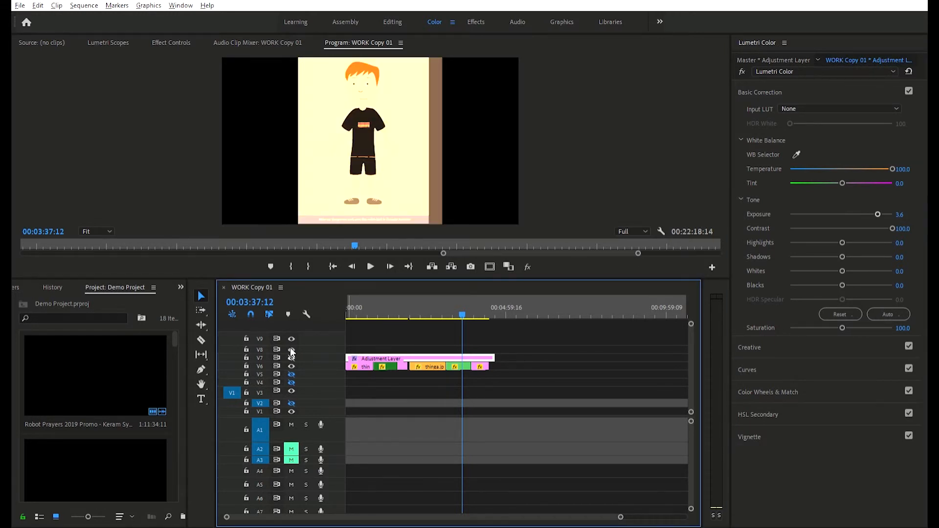
{"action": "left_click", "coordinate": [291, 358]}
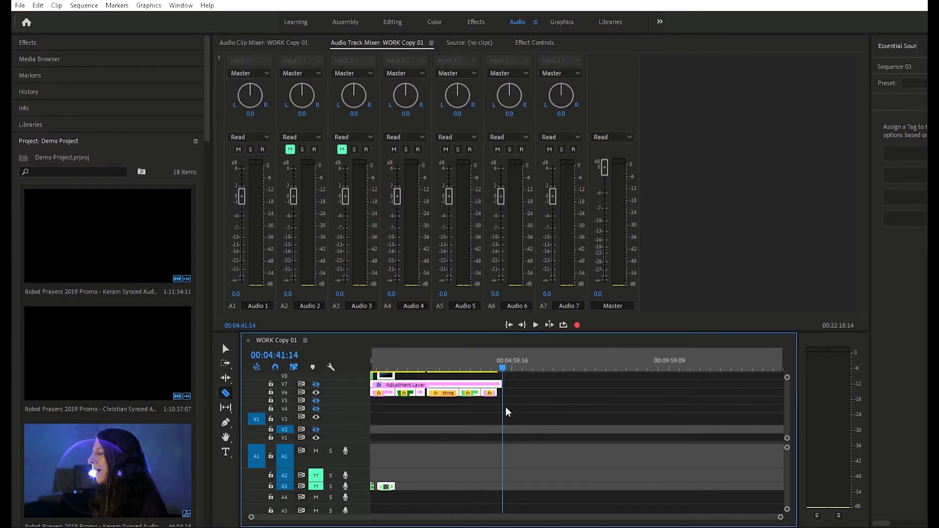
Examine the last V6 clips and the end of the adjustment layer at different timeline zoom levels and playhead positions.
{"action": "scroll", "coordinate": [507, 412], "scroll_direction": "up", "scroll_amount": 3}
{"action": "left_click", "coordinate": [460, 361]}
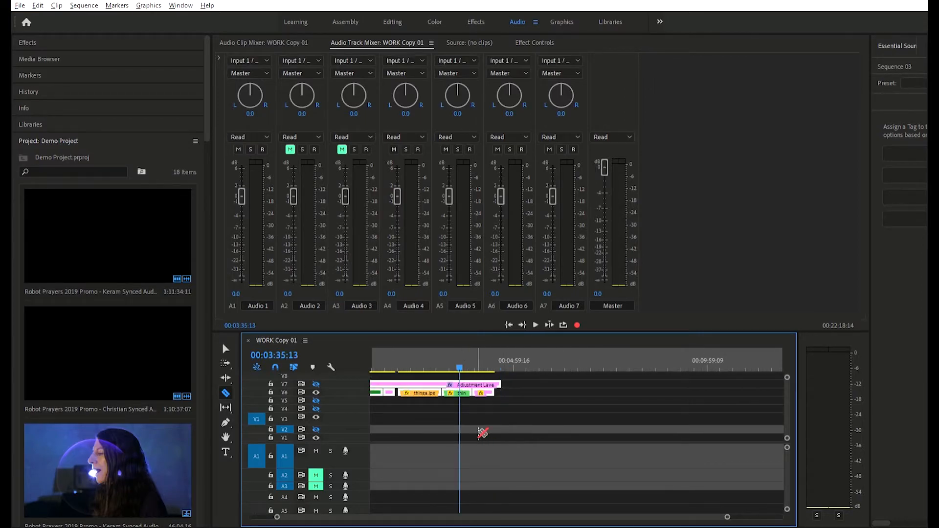
{"action": "scroll", "coordinate": [500, 419], "scroll_direction": "up", "scroll_amount": 5}
{"action": "scroll", "coordinate": [505, 345], "scroll_direction": "down", "scroll_amount": 3}
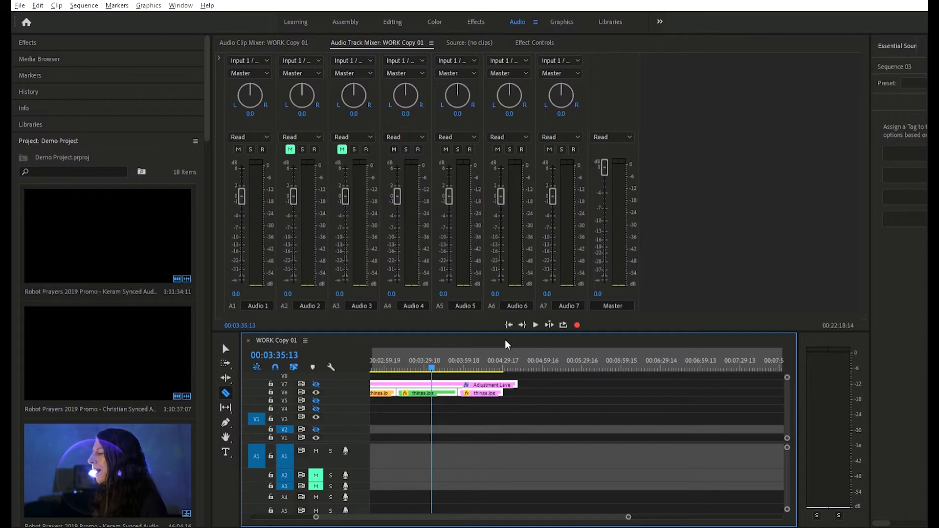
{"action": "left_click", "coordinate": [475, 361]}
{"action": "scroll", "coordinate": [496, 421], "scroll_direction": "down", "scroll_amount": 3}
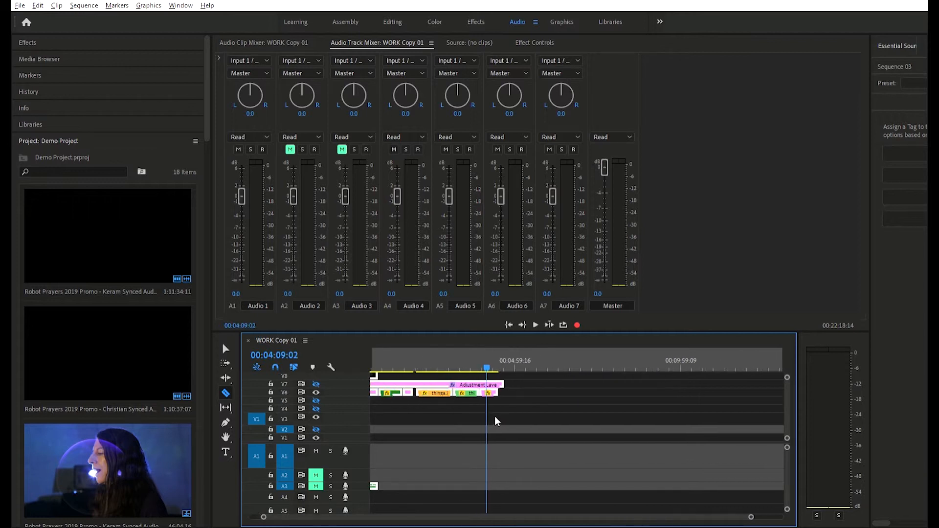
{"action": "scroll", "coordinate": [495, 418], "scroll_direction": "up", "scroll_amount": 4}
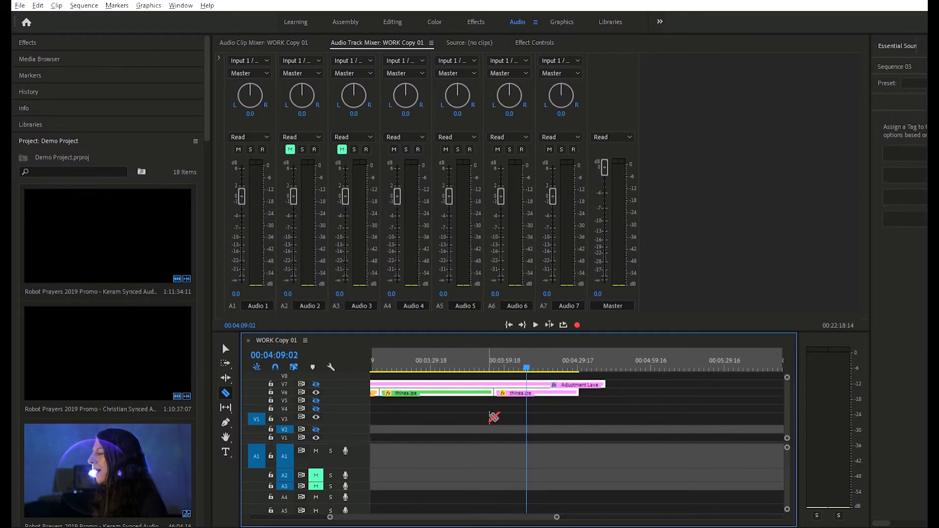
{"action": "scroll", "coordinate": [494, 417], "scroll_direction": "down", "scroll_amount": 2}
{"action": "scroll", "coordinate": [495, 415], "scroll_direction": "down", "scroll_amount": 1}
{"action": "scroll", "coordinate": [499, 411], "scroll_direction": "down", "scroll_amount": 2}
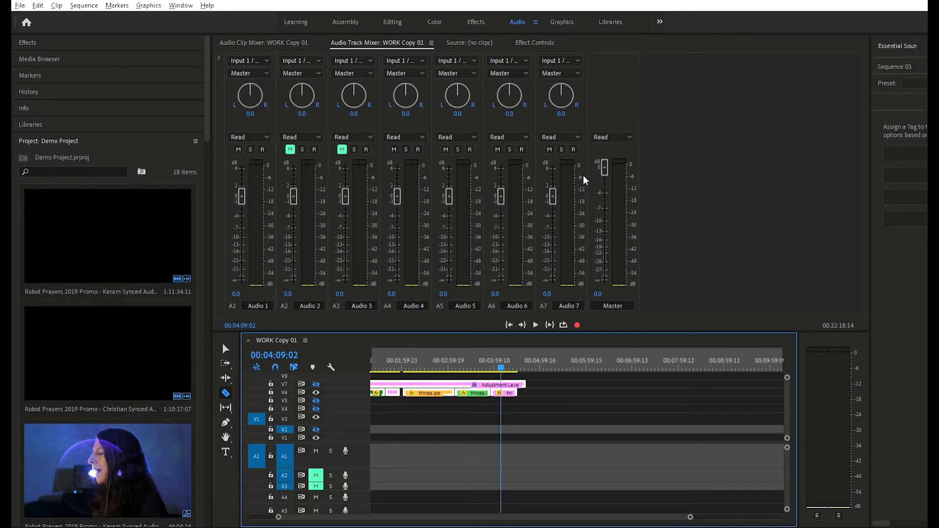
In the Editing workspace, increase the height of track V7 and fit the whole sequence in the timeline.
{"action": "left_click", "coordinate": [393, 22]}
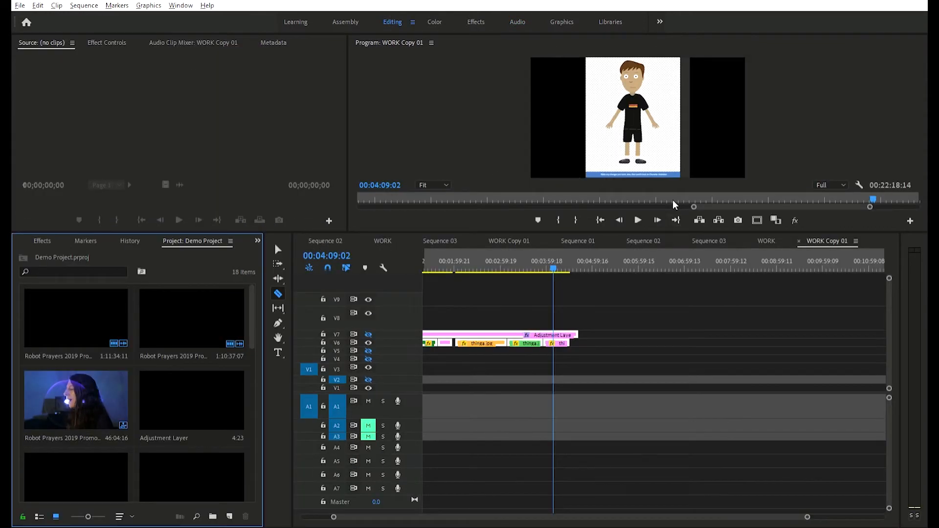
{"action": "left_click", "coordinate": [404, 345]}
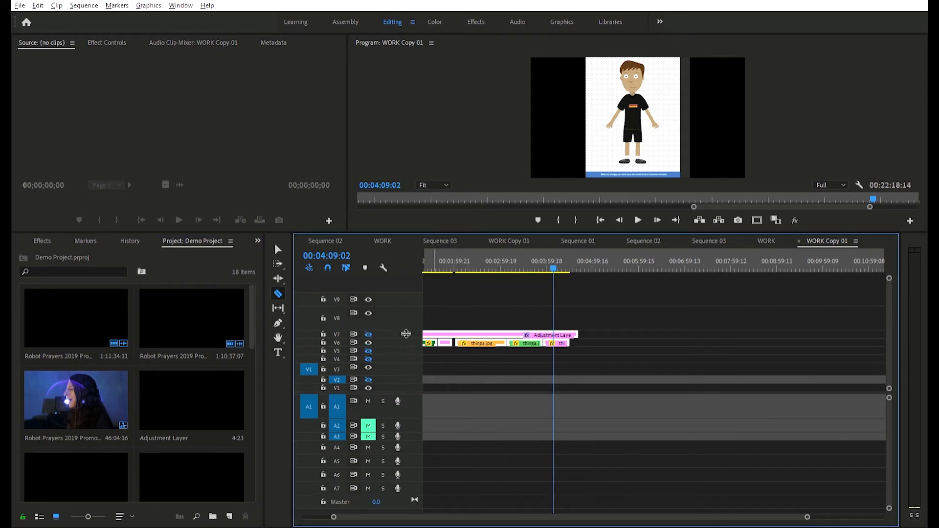
{"action": "left_click_drag", "start_coordinate": [401, 325], "coordinate": [415, 312]}
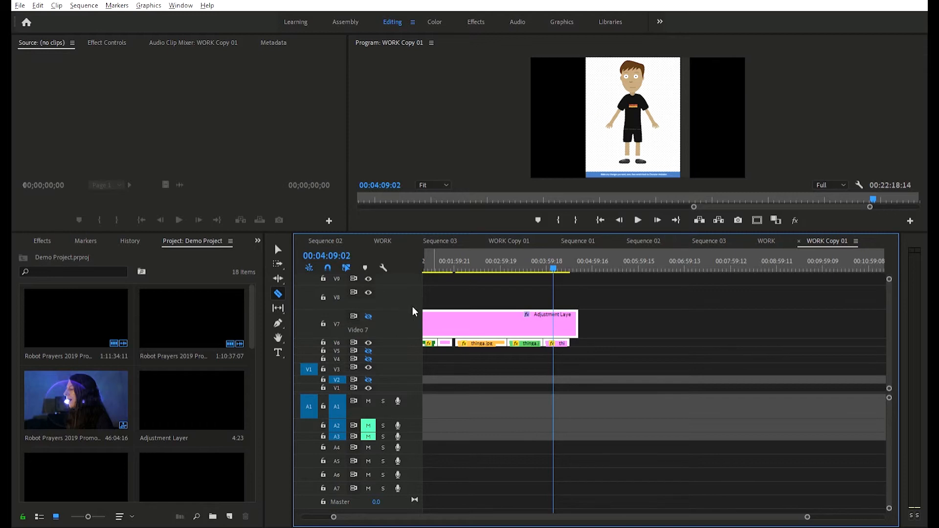
{"action": "key", "text": "backslash"}
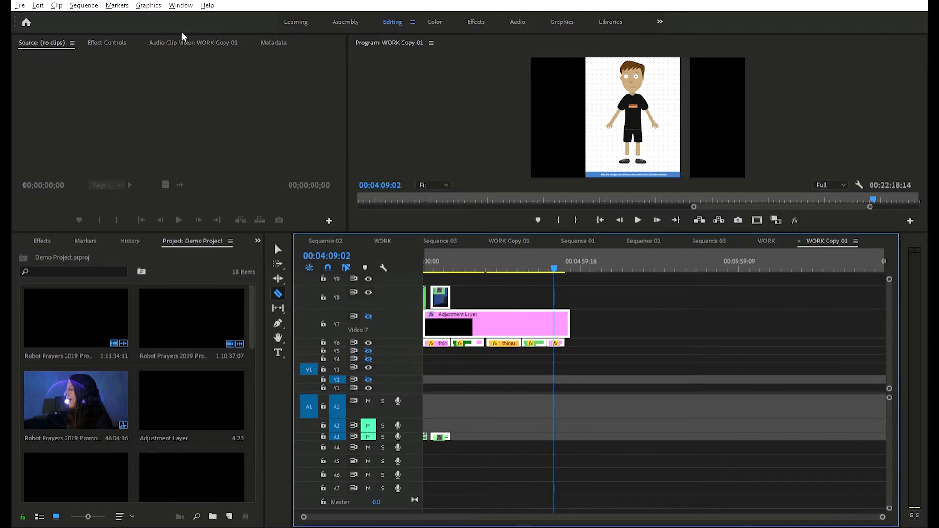
Look at the Audio Clip Mixer, and show the effects and sends of the Audio Track Mixer in the Audio workspace.
{"action": "left_click", "coordinate": [189, 43]}
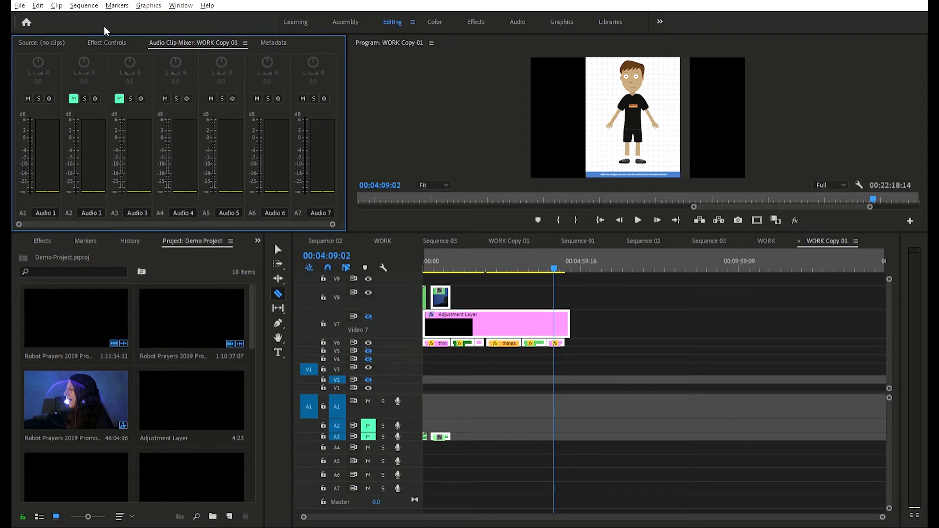
{"action": "left_click", "coordinate": [513, 21]}
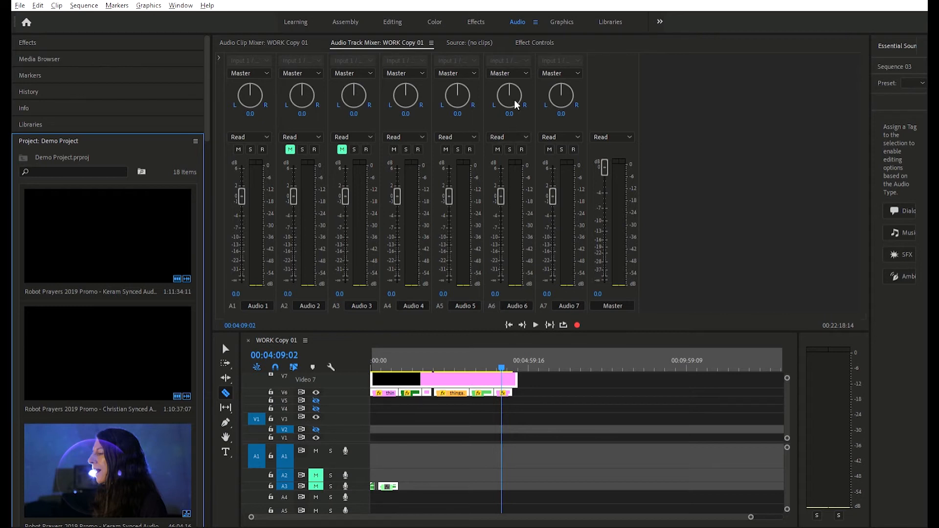
{"action": "left_click", "coordinate": [220, 51]}
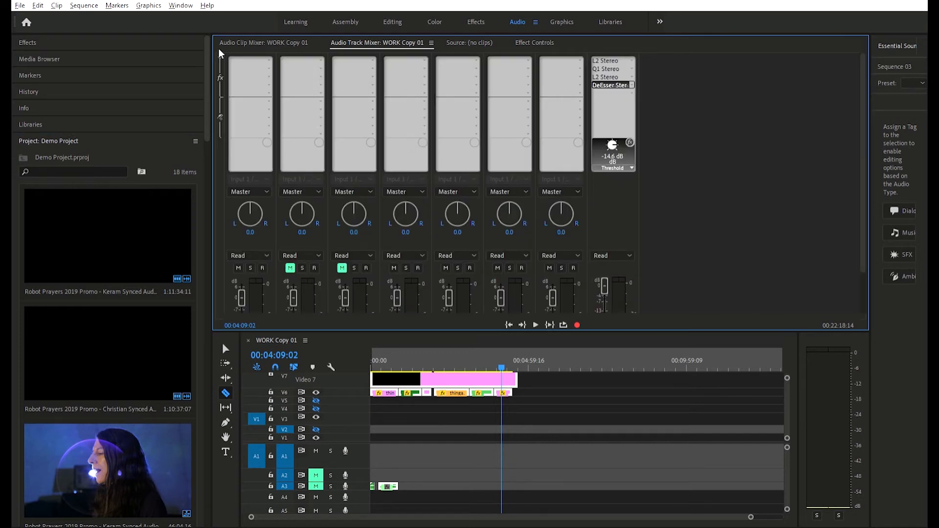
{"action": "left_click", "coordinate": [219, 51]}
{"action": "left_click", "coordinate": [219, 50]}
Add the dbx-160 Stereo effect to the Audio 5 track, and open its settings and the Master track's DeEsser.
{"action": "left_click", "coordinate": [425, 45]}
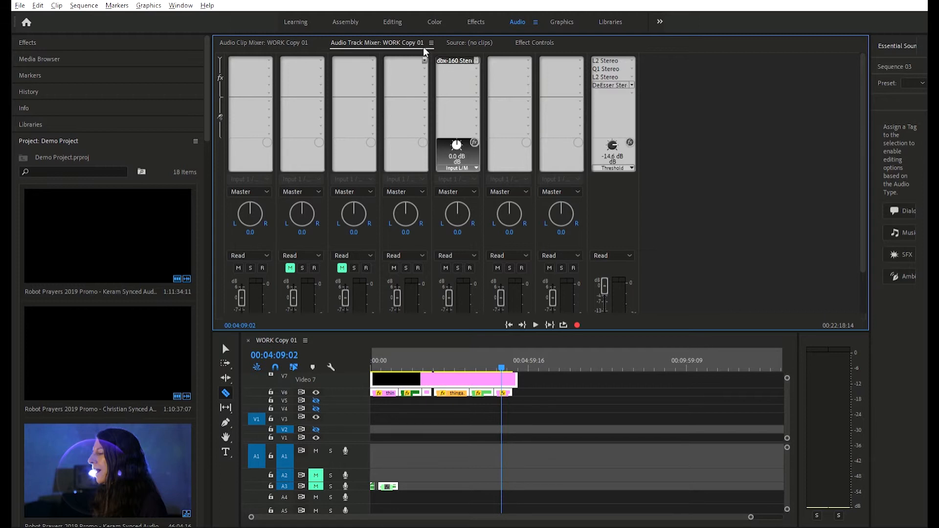
{"action": "double_click", "coordinate": [459, 60]}
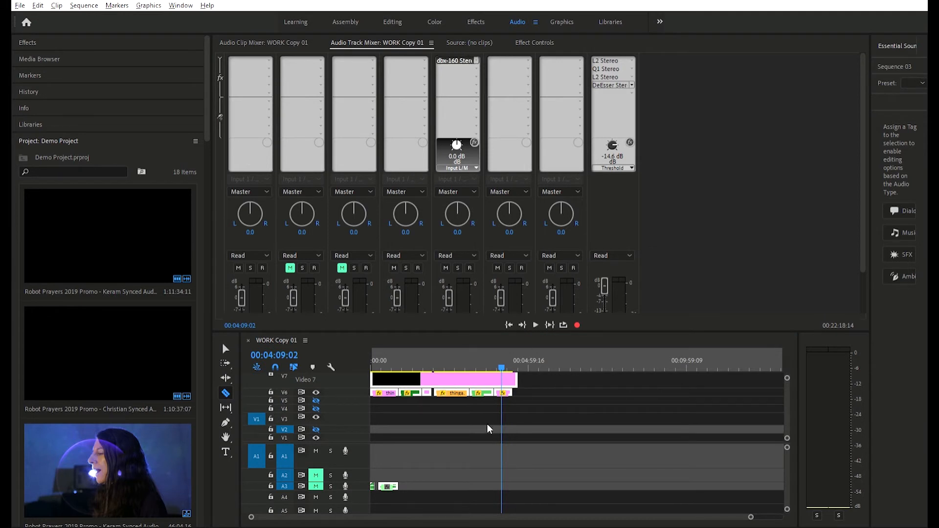
{"action": "left_click", "coordinate": [624, 86]}
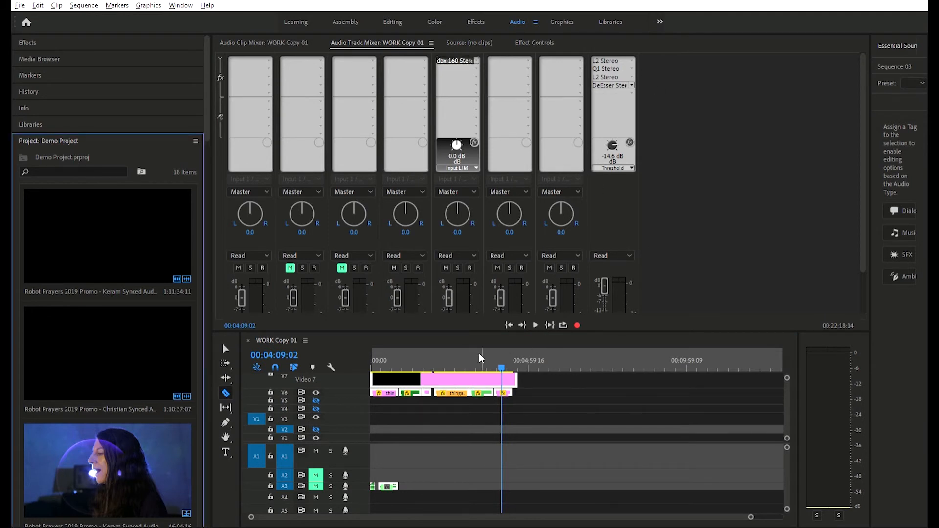
In the Color workspace, place Sequence 03 at the start of WORK Copy 01 on tracks V8 and A3.
{"action": "mouse_move", "coordinate": [475, 360]}
{"action": "left_mouse_down"}
{"action": "mouse_move", "coordinate": [450, 361]}
{"action": "mouse_move", "coordinate": [482, 360]}
{"action": "left_mouse_up"}
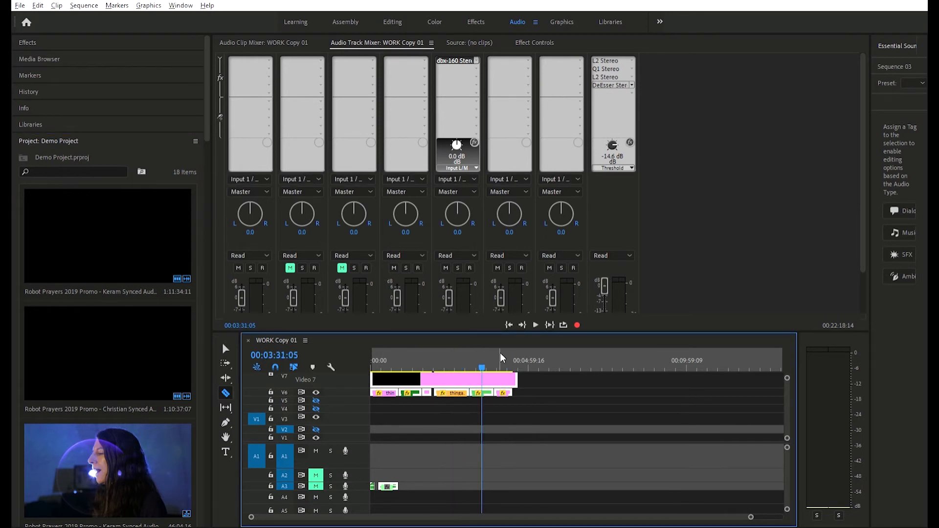
{"action": "left_click", "coordinate": [477, 51]}
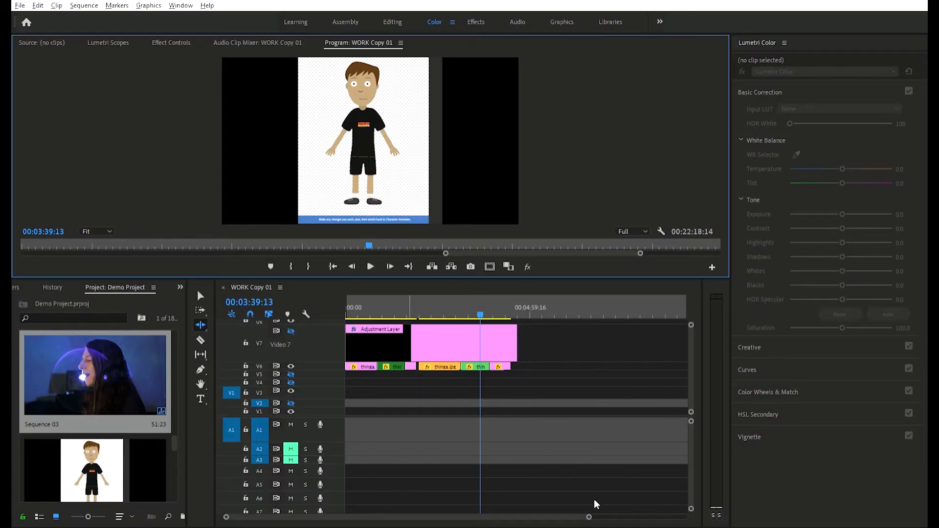
{"action": "mouse_move", "coordinate": [596, 511]}
{"action": "left_mouse_down"}
{"action": "mouse_move", "coordinate": [541, 509]}
{"action": "mouse_move", "coordinate": [591, 510]}
{"action": "left_mouse_up"}
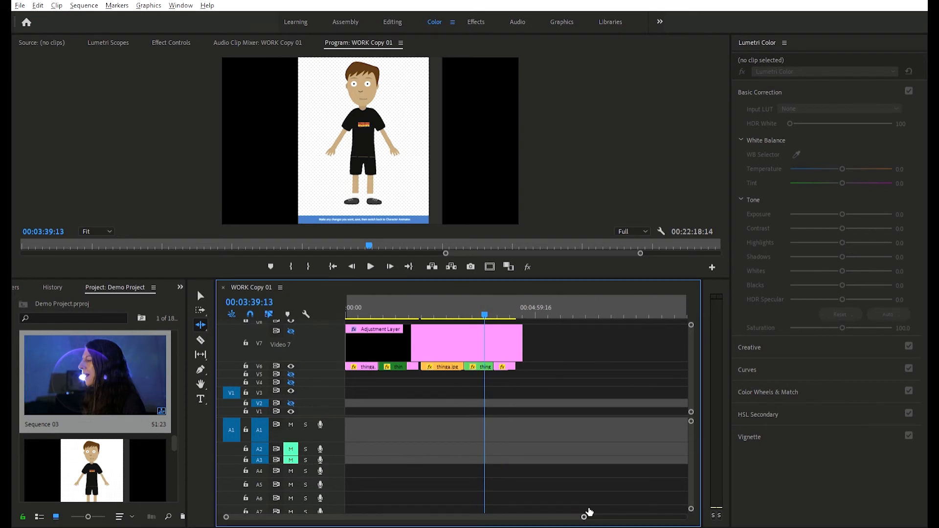
{"action": "left_click", "coordinate": [201, 293]}
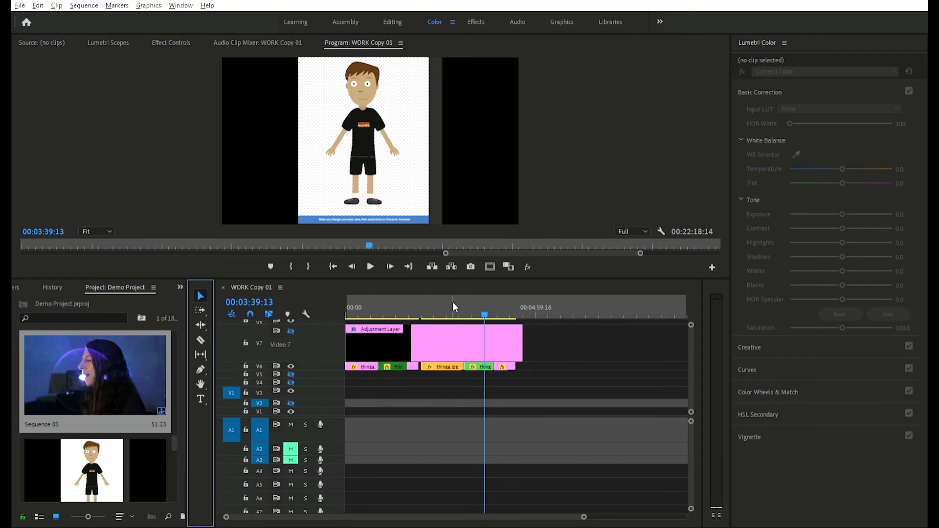
{"action": "left_click_drag", "start_coordinate": [453, 302], "coordinate": [442, 305]}
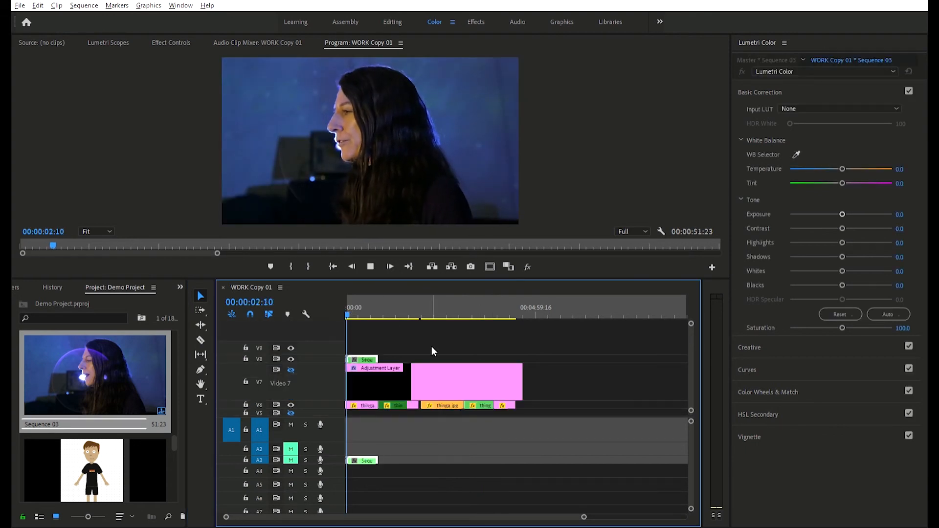
Play WORK Copy 01 from the beginning to preview the Sequence 03 clip.
{"action": "key", "text": "space"}
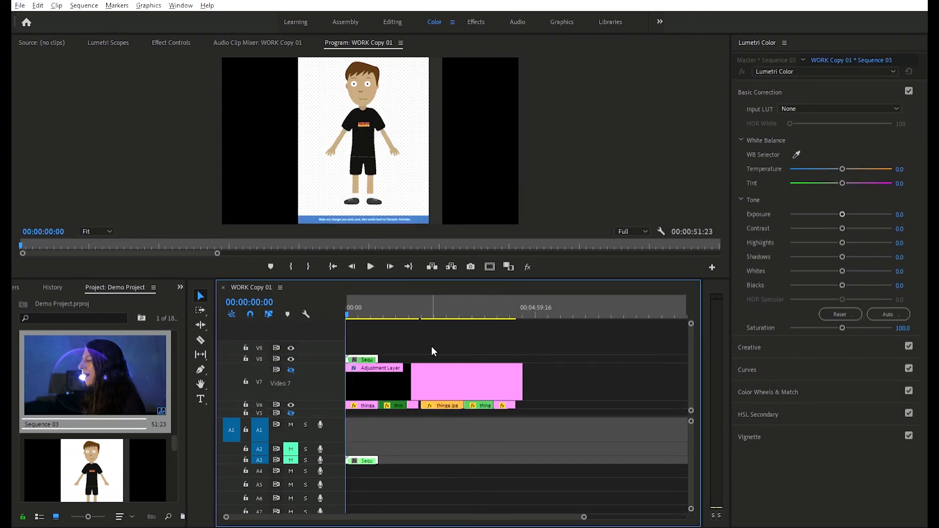
{"action": "key", "text": "space"}
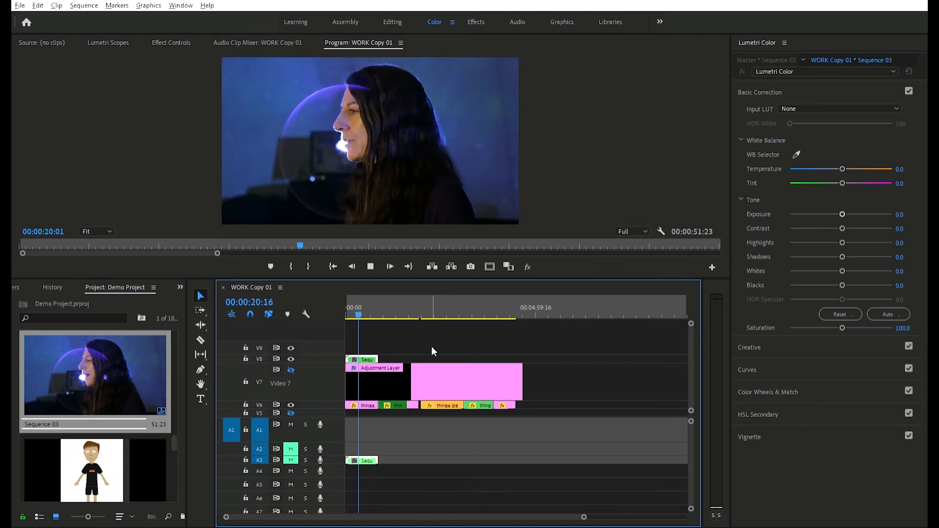
{"action": "key", "text": "space"}
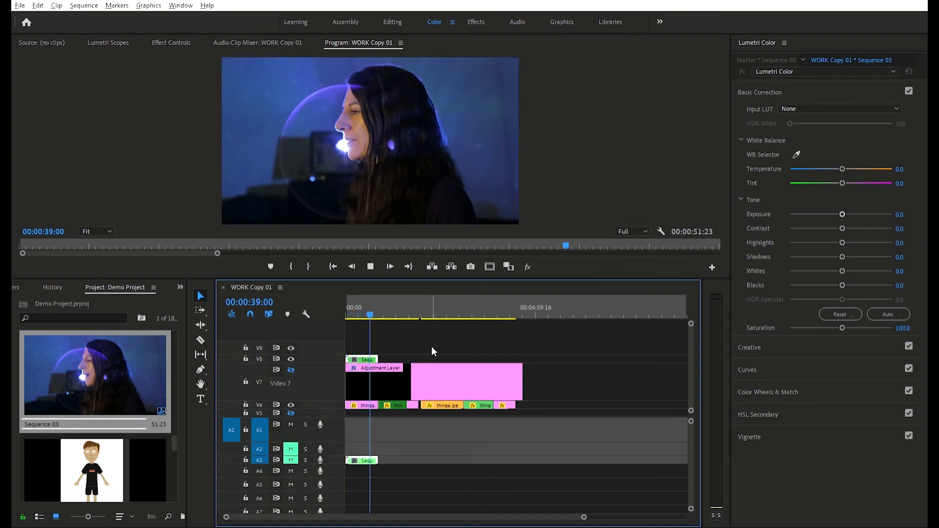
Play WORK Copy 01 in reverse at increased speed and stop at 00:00:07:06.
{"action": "key", "text": "j"}
{"action": "key", "text": "j"}
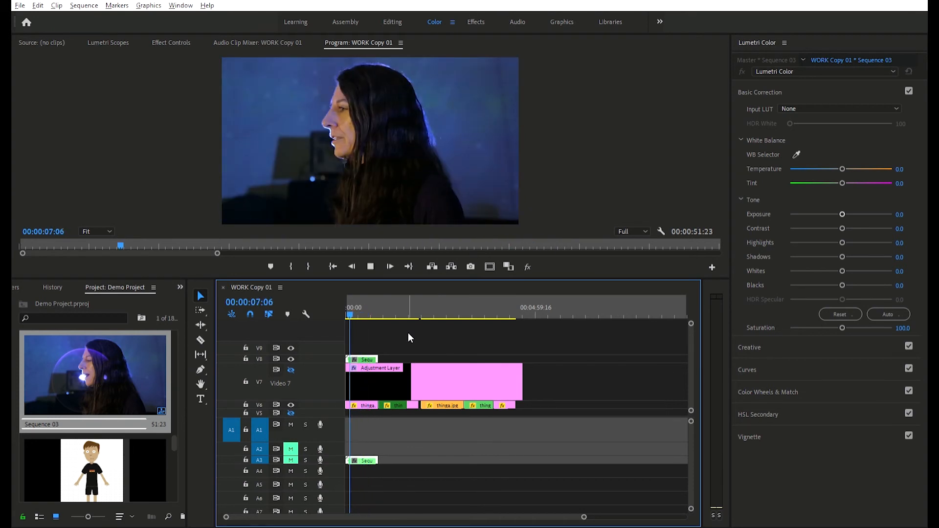
{"action": "key", "text": "space"}
Cut the Sequence 03 clip on V8 with the Razor tool at the playhead, at about 10 seconds and at about 15 seconds.
{"action": "scroll", "coordinate": [359, 379], "scroll_direction": "up", "scroll_amount": 8}
{"action": "scroll", "coordinate": [455, 377], "scroll_direction": "up", "scroll_amount": 3}
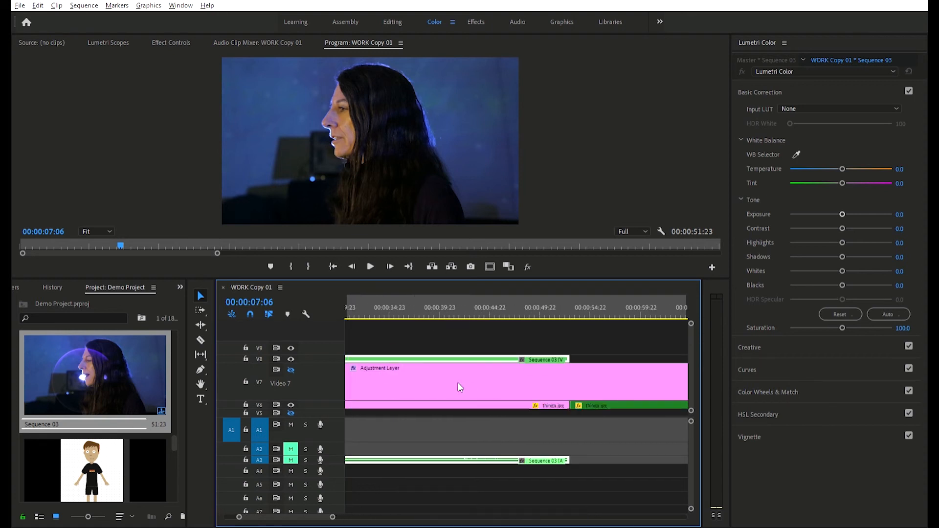
{"action": "scroll", "coordinate": [457, 383], "scroll_direction": "up", "scroll_amount": 5}
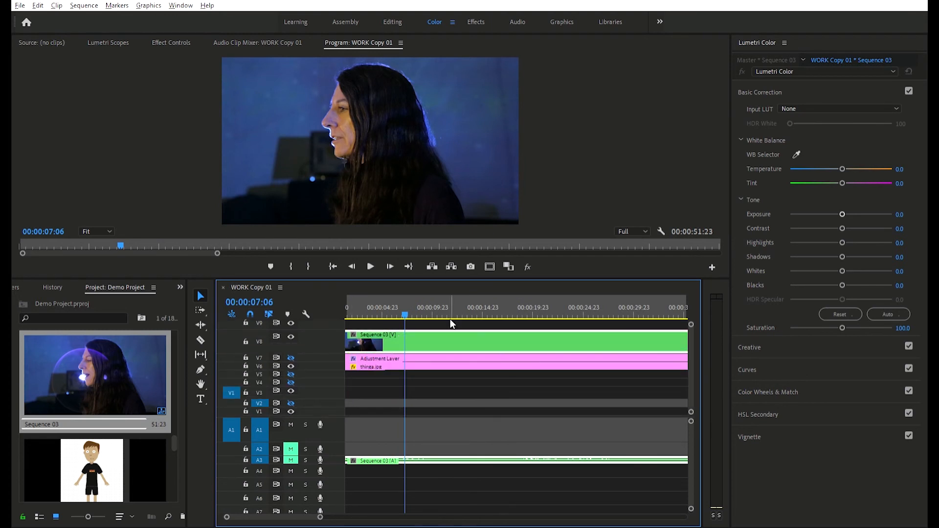
{"action": "key", "text": "c"}
{"action": "left_click", "coordinate": [413, 337]}
{"action": "left_click", "coordinate": [435, 337]}
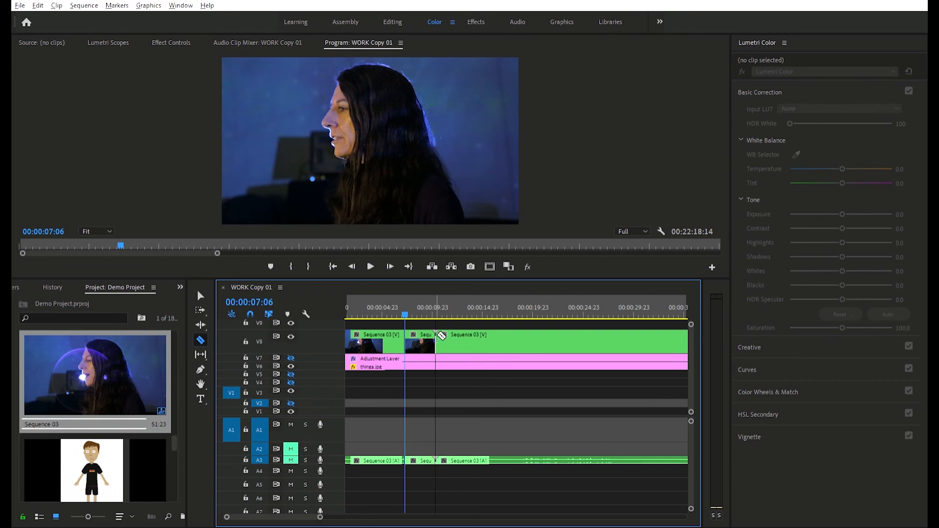
{"action": "left_click", "coordinate": [485, 337]}
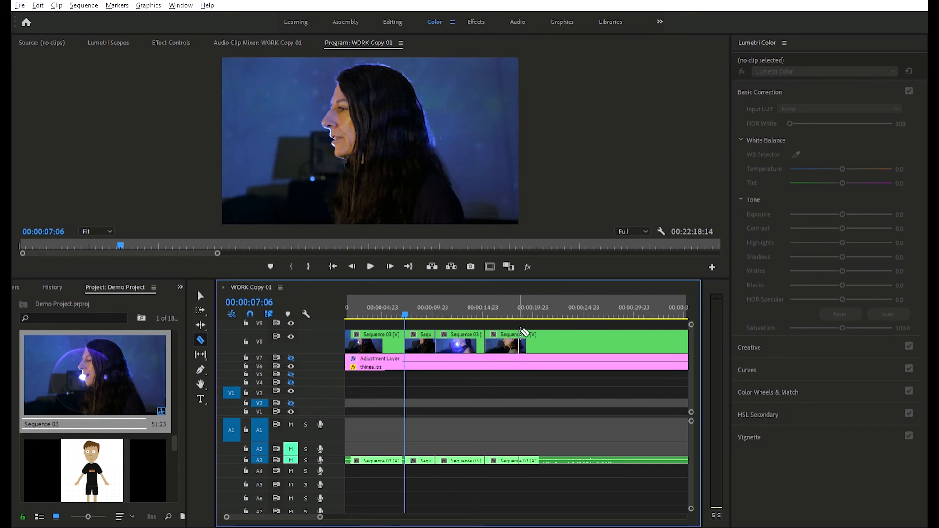
Delete the Sequence 03 piece between about 10 and 15 seconds, together with its linked audio.
{"action": "key", "text": "v"}
{"action": "left_click", "coordinate": [469, 335]}
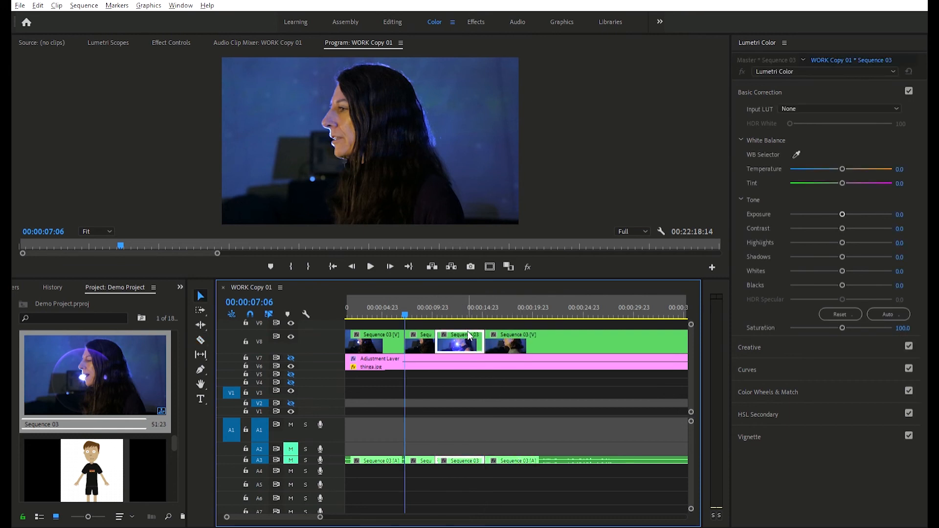
{"action": "key", "text": "Delete"}
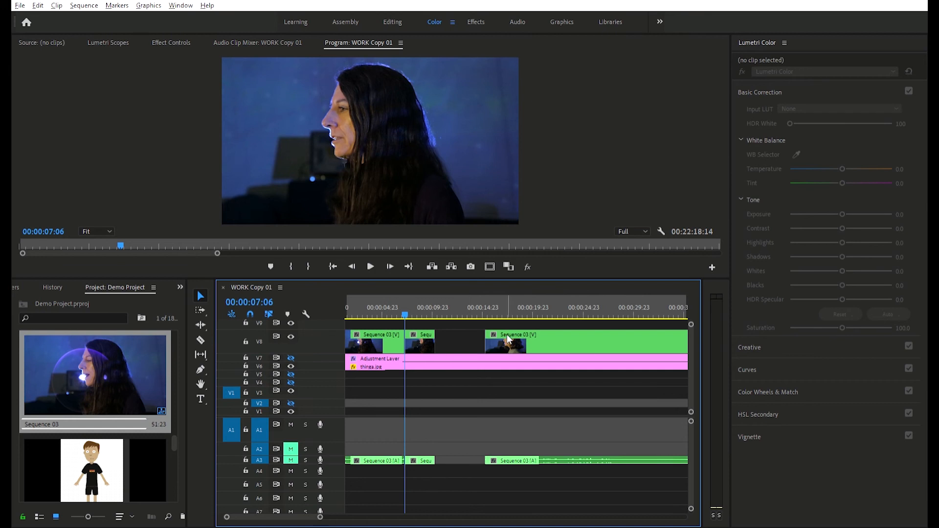
Using Track Select Forward, shift the clips rightward so the last Sequence 03 piece starts at about 22 seconds, and switch to the Razor tool.
{"action": "key", "text": "a"}
{"action": "mouse_move", "coordinate": [504, 337]}
{"action": "left_mouse_down"}
{"action": "mouse_move", "coordinate": [495, 331]}
{"action": "mouse_move", "coordinate": [541, 341]}
{"action": "mouse_move", "coordinate": [528, 336]}
{"action": "mouse_move", "coordinate": [498, 346]}
{"action": "left_mouse_up"}
{"action": "mouse_move", "coordinate": [477, 351]}
{"action": "left_mouse_down"}
{"action": "mouse_move", "coordinate": [451, 357]}
{"action": "mouse_move", "coordinate": [512, 344]}
{"action": "mouse_move", "coordinate": [484, 340]}
{"action": "mouse_move", "coordinate": [526, 340]}
{"action": "left_mouse_up"}
{"action": "key", "text": "c"}
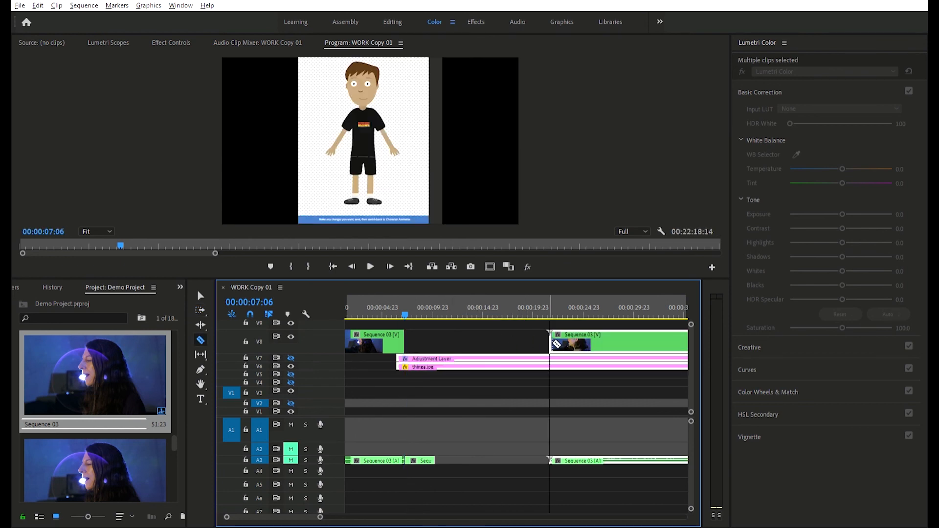
Move the clips back with Track Select Forward so the last Sequence 03 piece starts at about 16 seconds, and return to the Razor tool.
{"action": "key", "text": "a"}
{"action": "left_click_drag", "start_coordinate": [480, 358], "coordinate": [414, 350]}
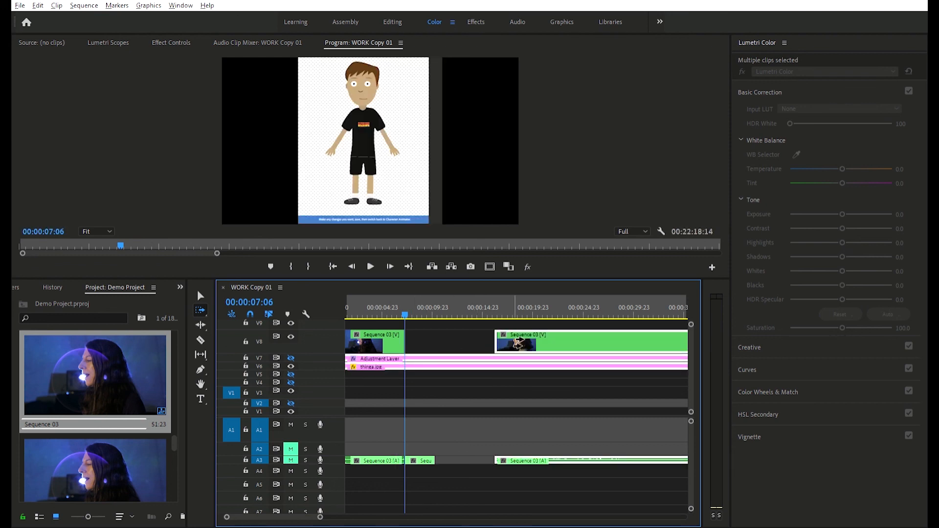
{"action": "key", "text": "c"}
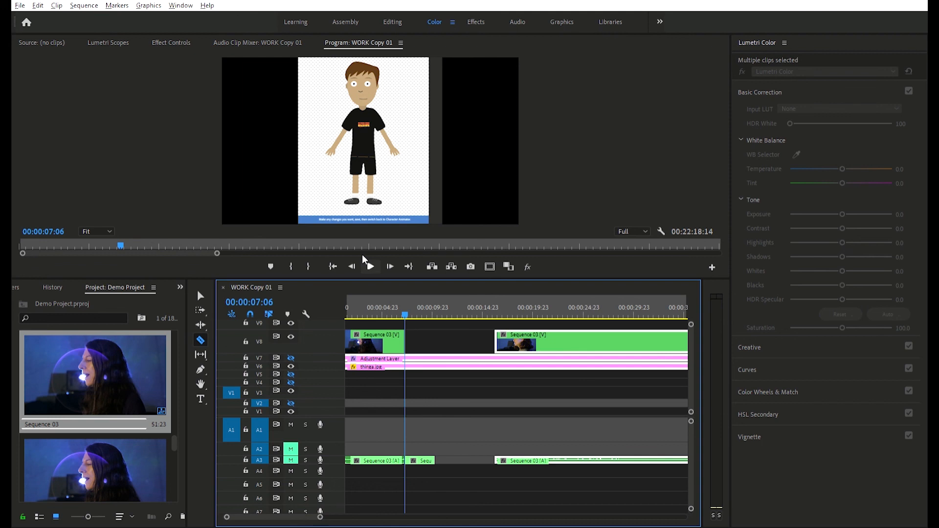
Place the playhead at 00:00:20:22 in the last Sequence 03 piece and view more of the timeline around it.
{"action": "left_click", "coordinate": [543, 313]}
{"action": "key", "text": "minus"}
{"action": "key", "text": "minus"}
{"action": "key", "text": "minus"}
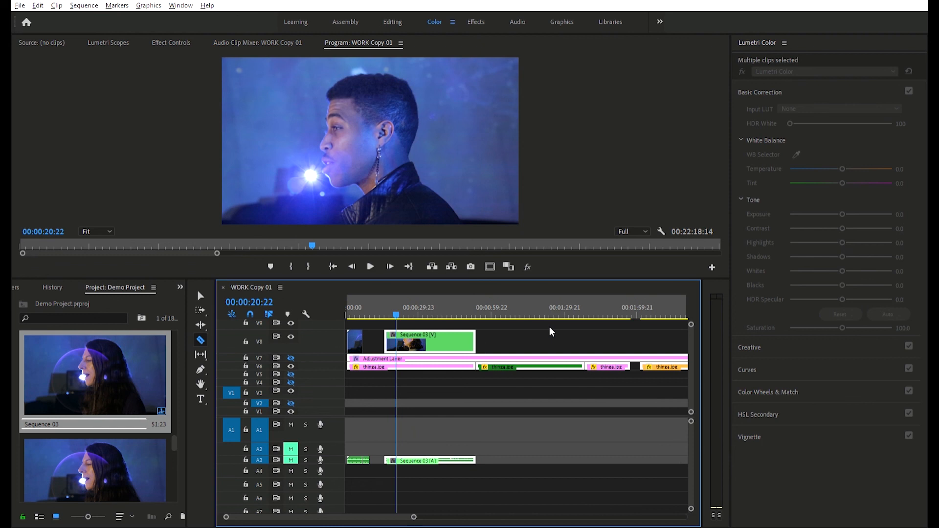